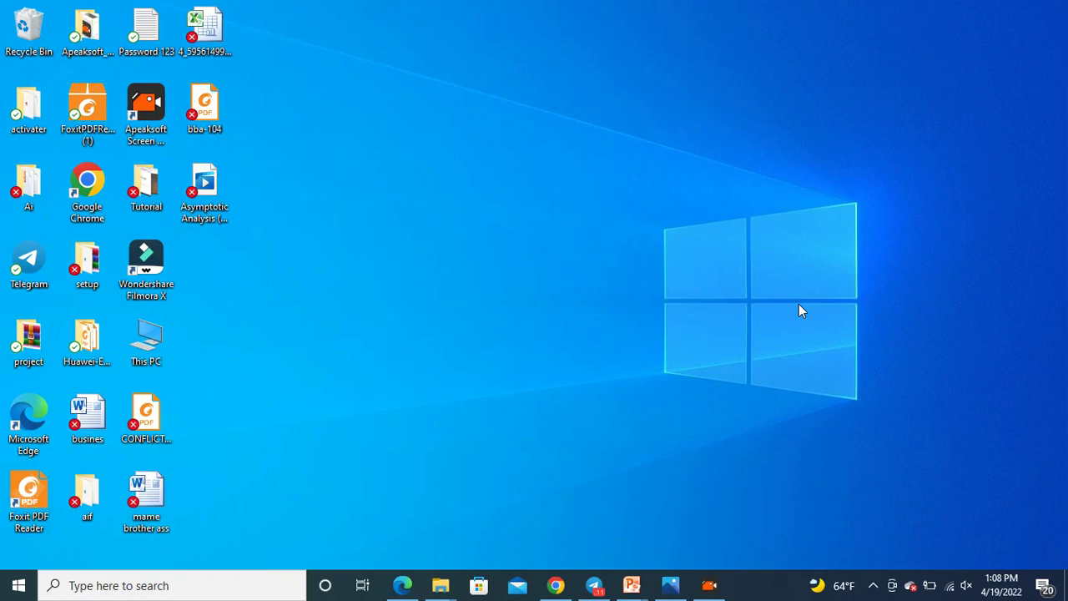
# - View the photo of the Mizan-Tepi University graduates profile form at full window size to examine its column headings
pyautogui.click(670, 585)
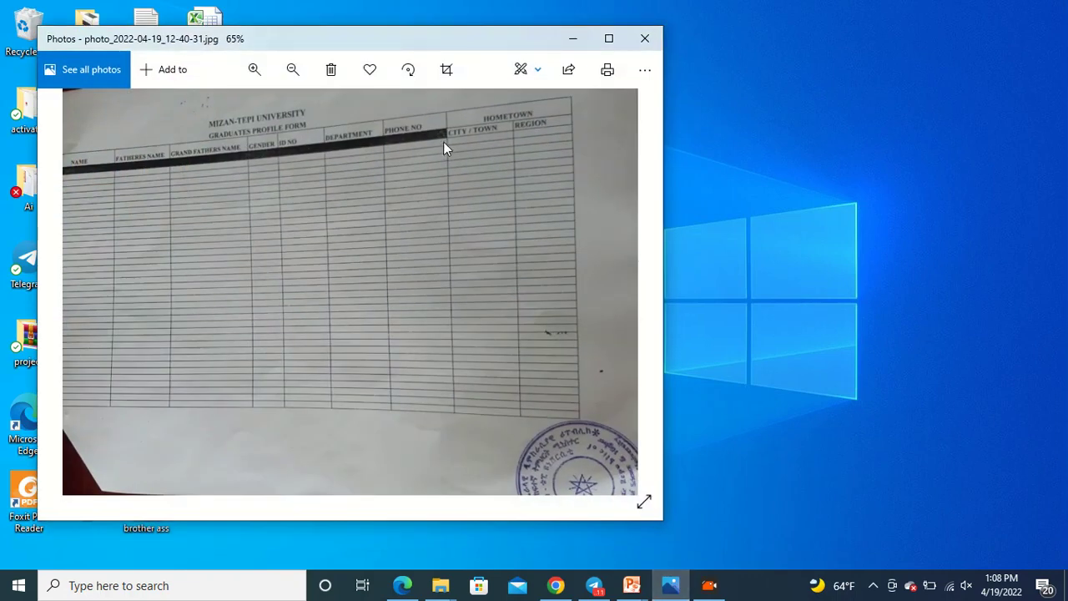
pyautogui.click(615, 37)
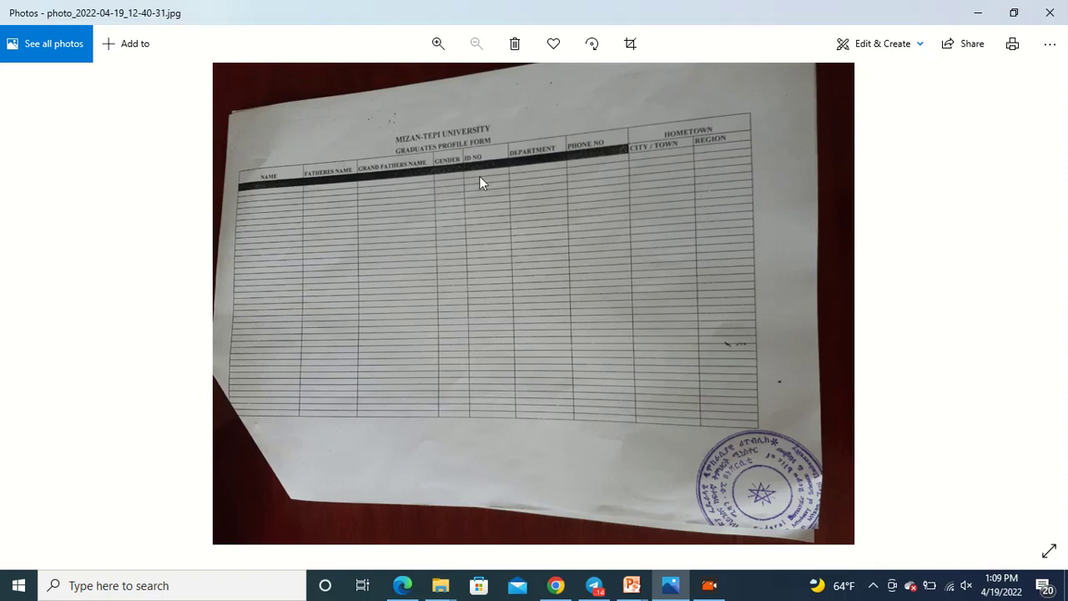
pyautogui.click(974, 15)
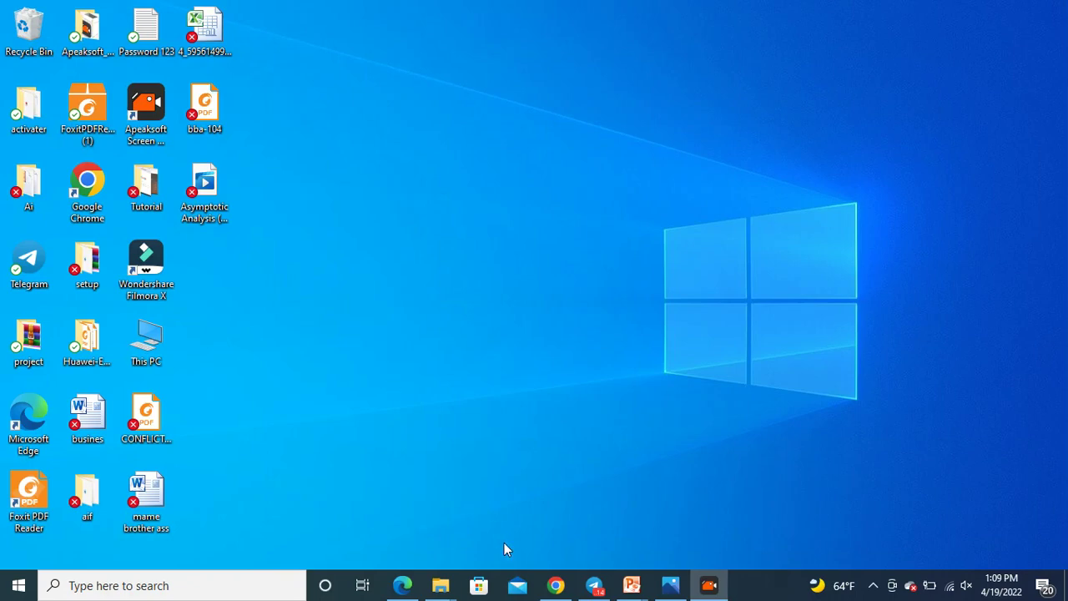
# - Switch to Chrome, go from the Gmail inbox to Google Forms and create a blank form
pyautogui.click(556, 585)
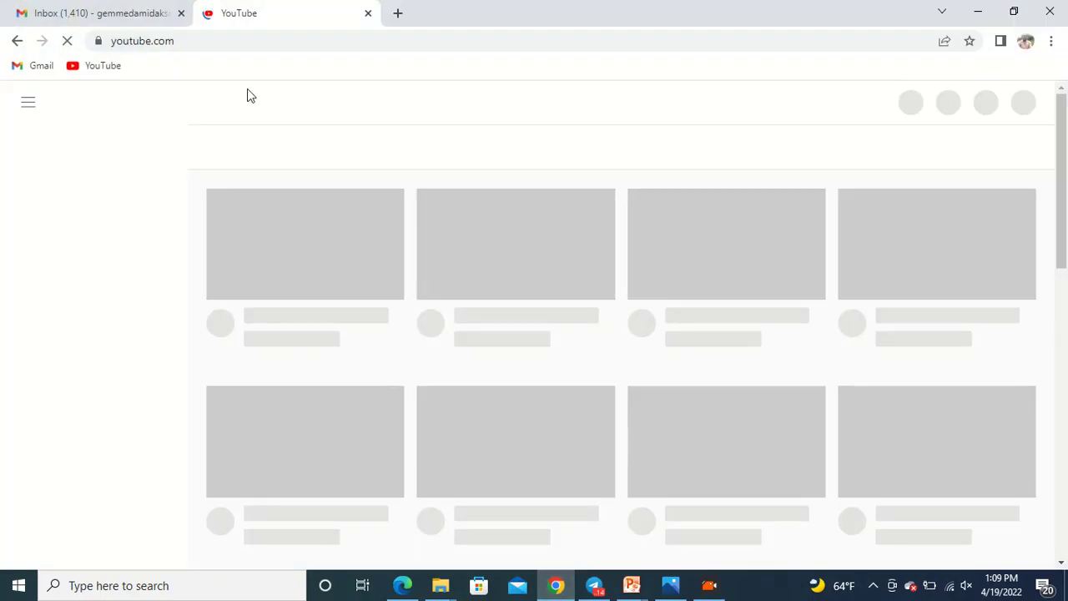
pyautogui.click(84, 10)
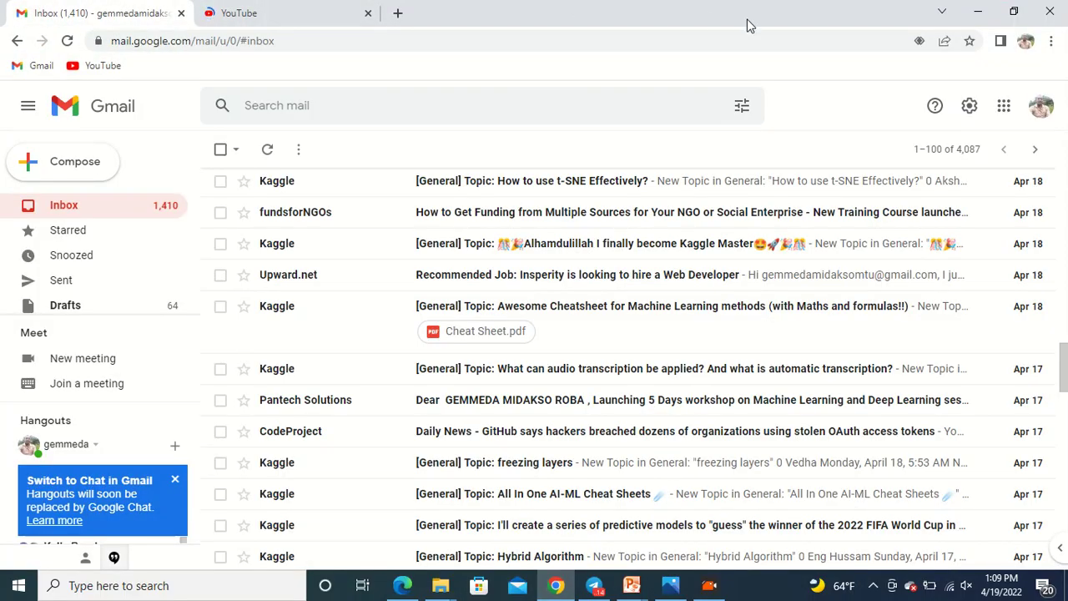
pyautogui.click(1003, 116)
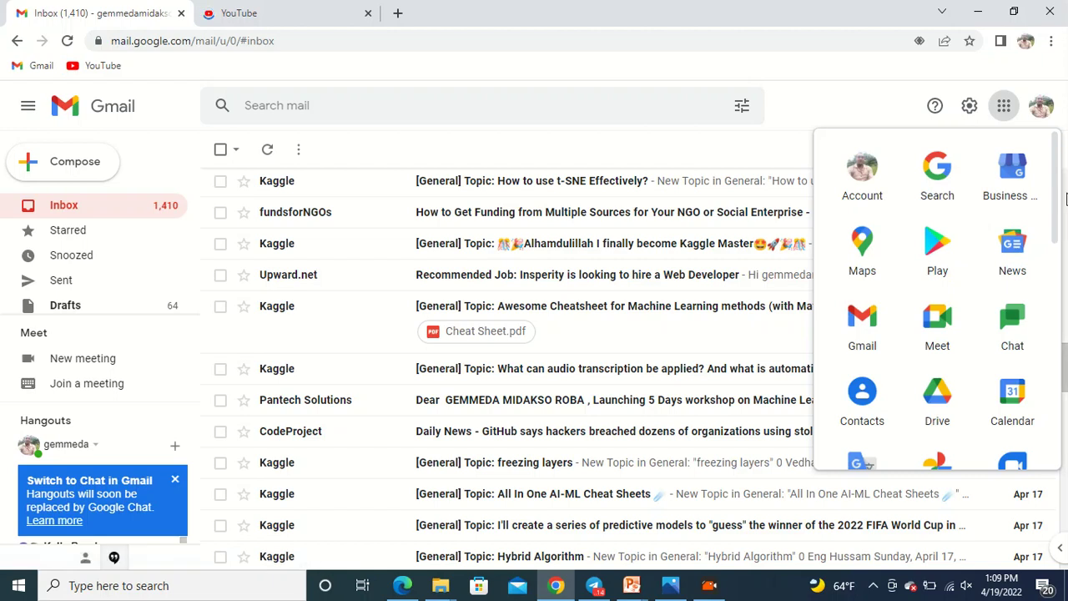
pyautogui.moveTo(1057, 195); pyautogui.dragTo(1032, 438)
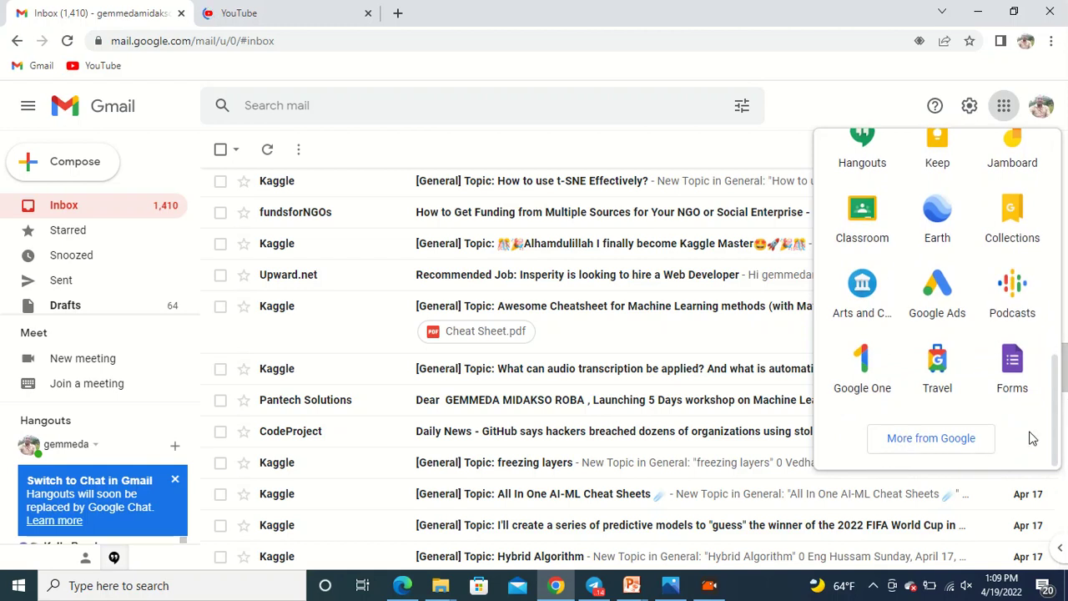
pyautogui.click(1011, 383)
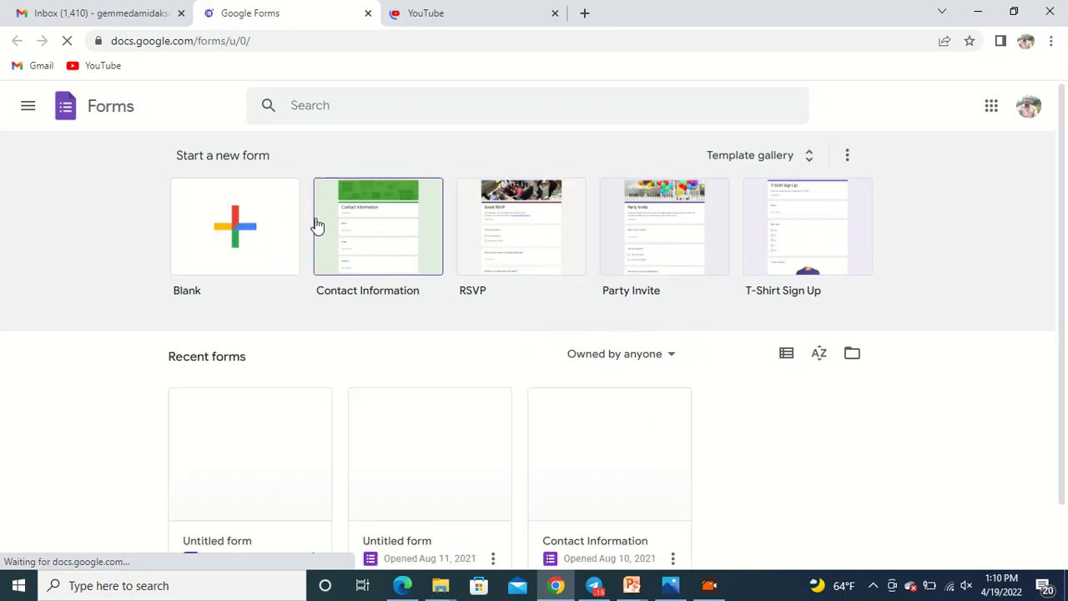
pyautogui.click(210, 226)
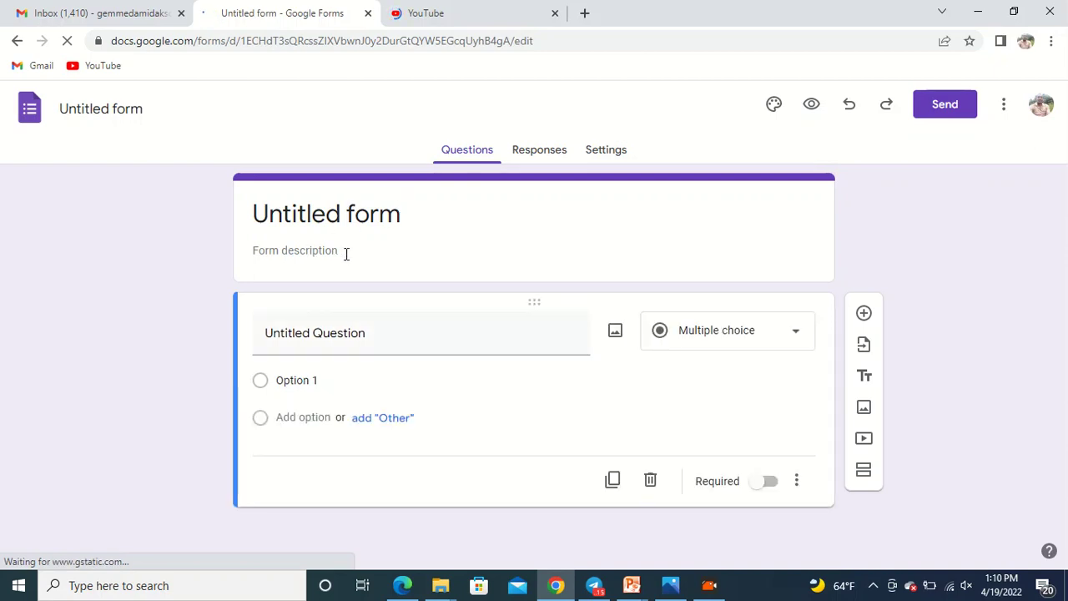
# - Consult the photo of the paper form and enter "Mizan Tepi University Graduate from profile" as the form description
pyautogui.click(346, 254)
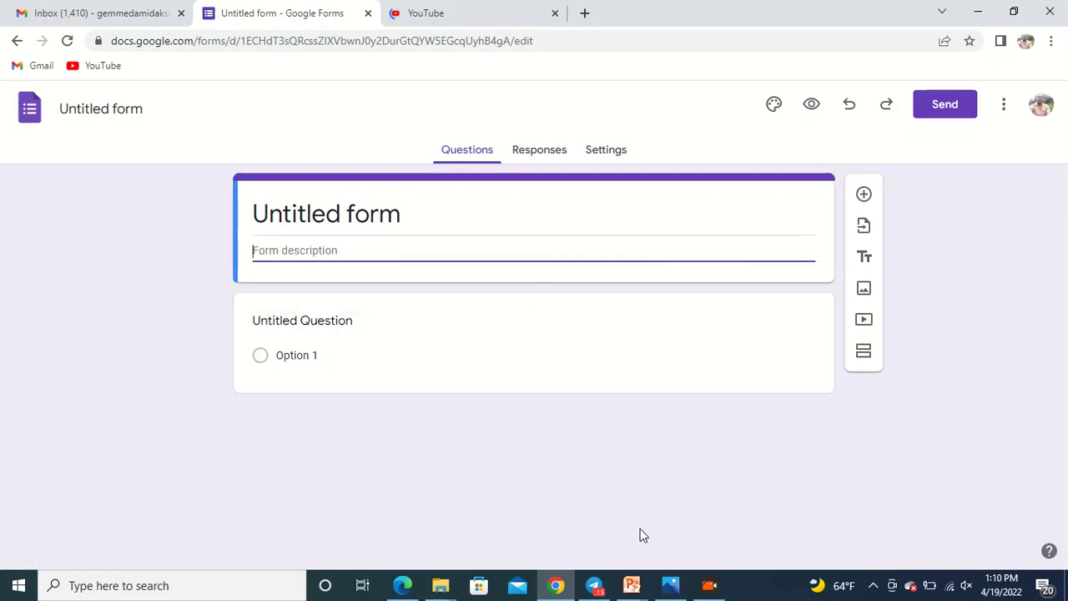
pyautogui.moveTo(670, 585)
pyautogui.click(691, 521)
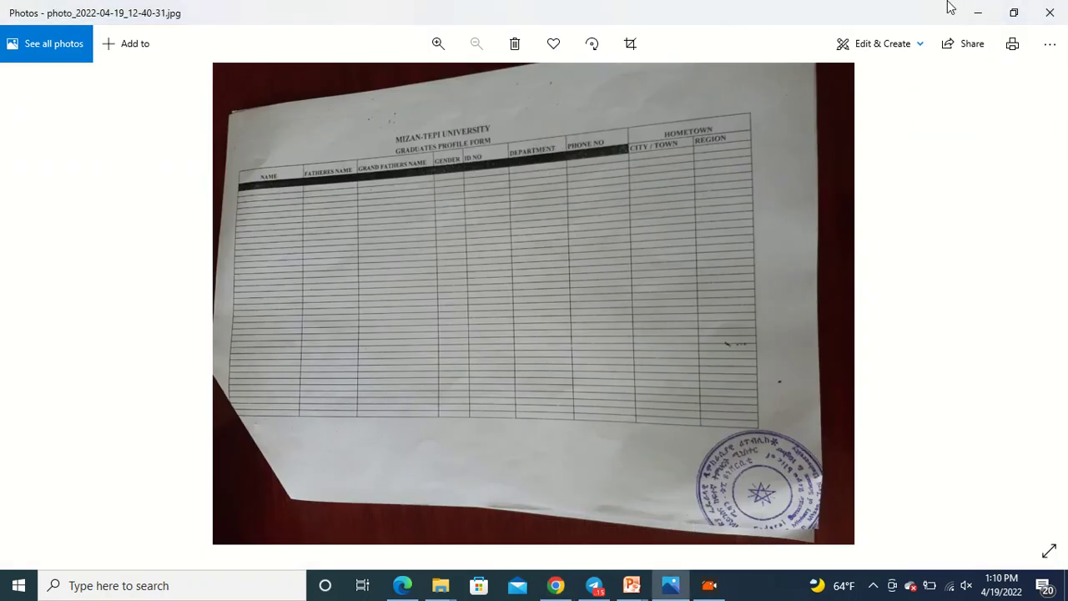
pyautogui.click(977, 13)
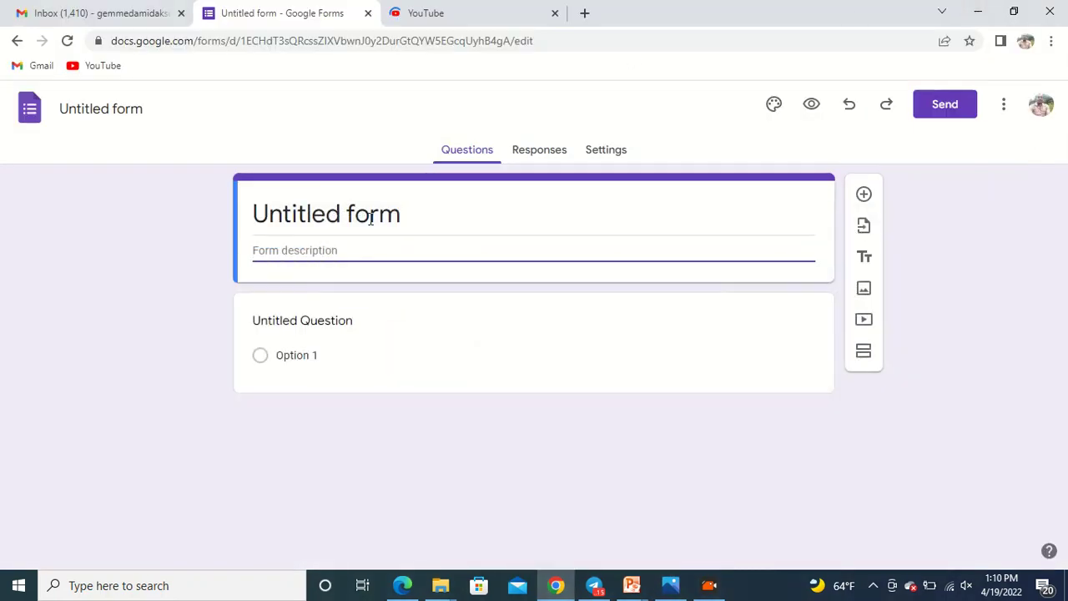
pyautogui.write('Miza')
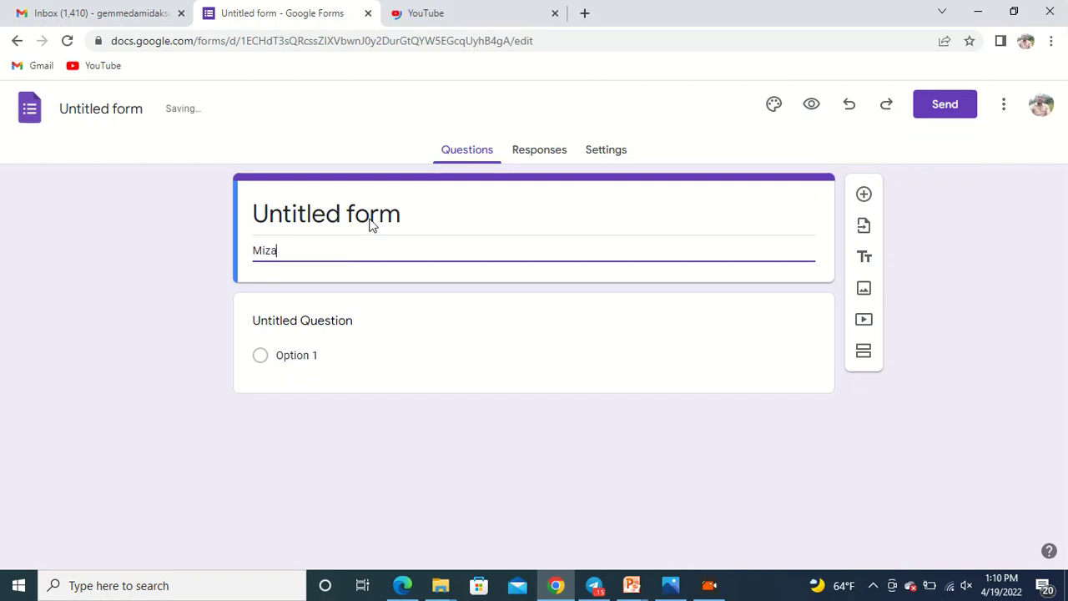
pyautogui.write('n Tepi University Gre')
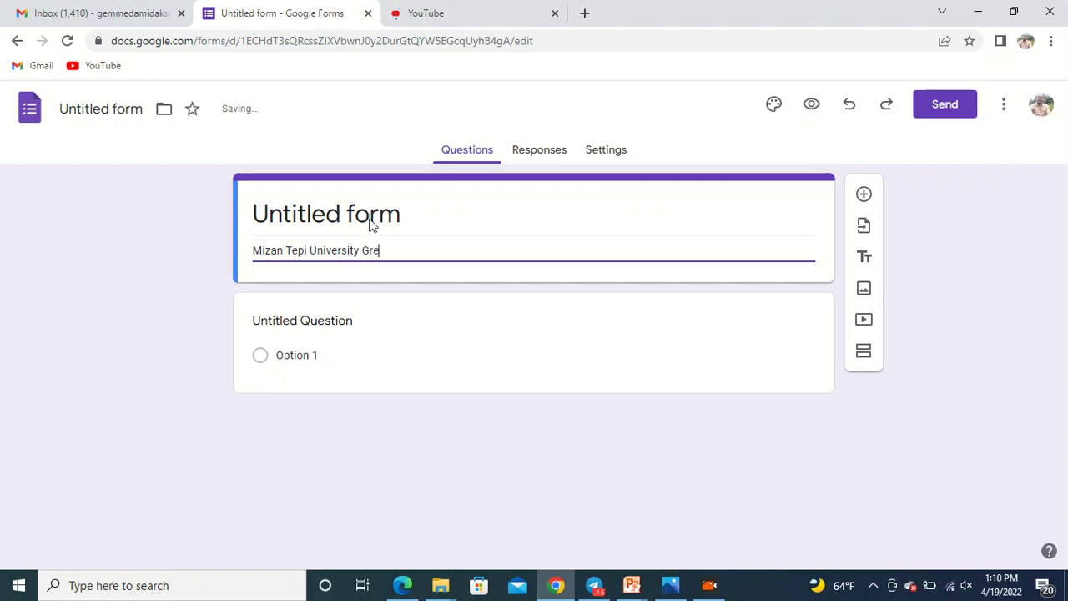
pyautogui.press('BackSpace')
pyautogui.write('aduate fro')
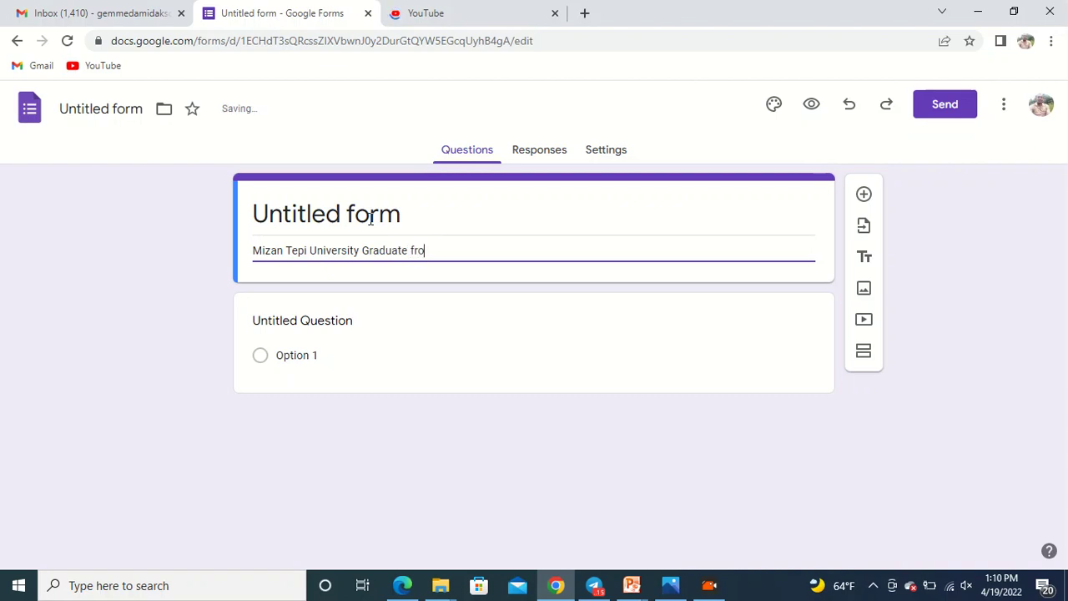
pyautogui.write('m profile')
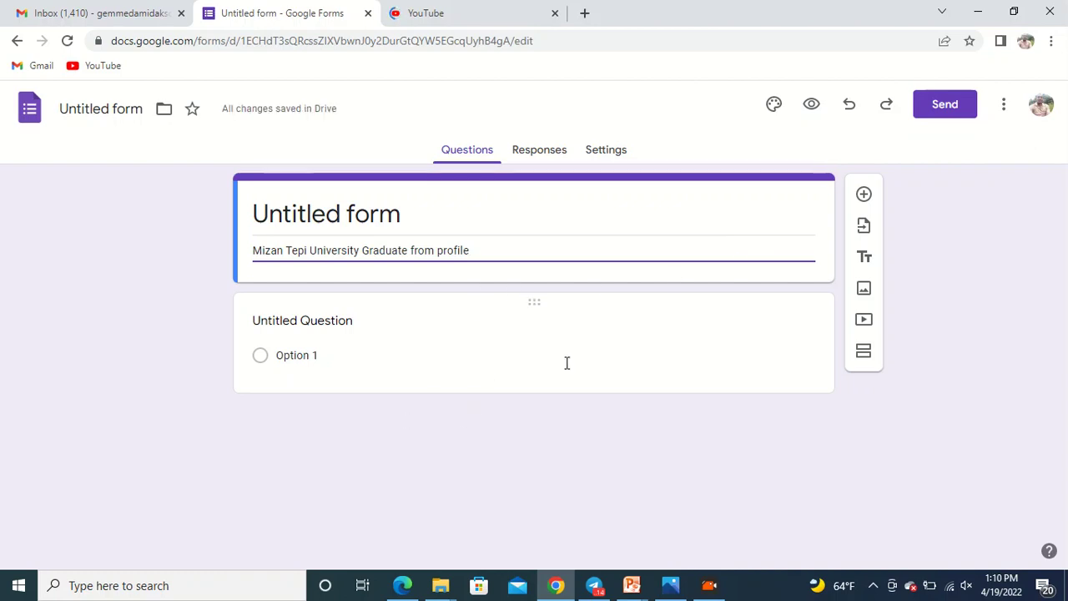
# - Replace the first question's placeholder title with "Name" and keep its answer type as Short answer
pyautogui.click(401, 330)
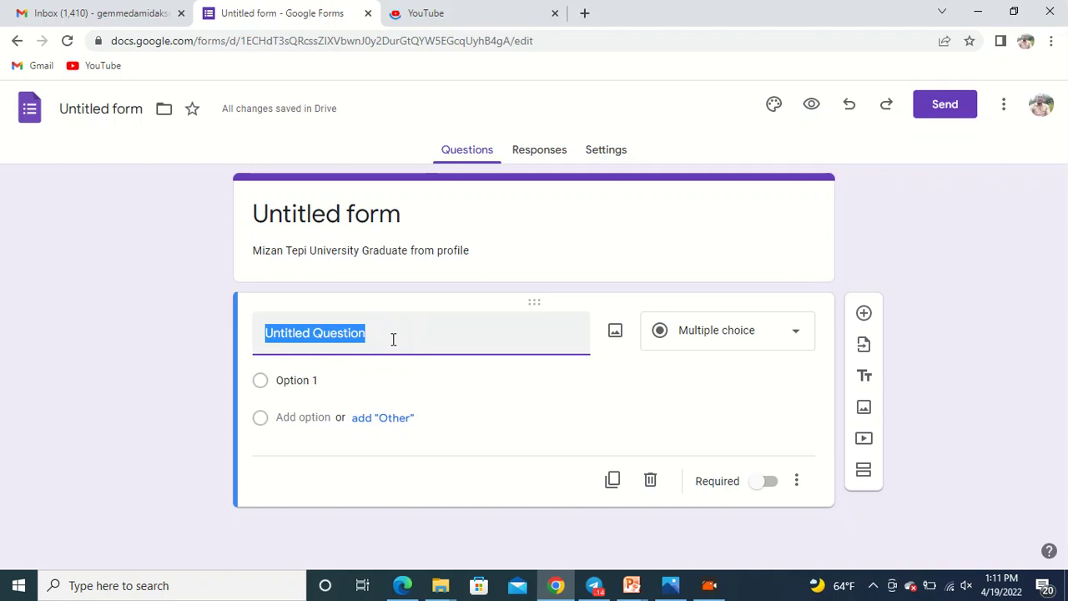
pyautogui.click(393, 338)
pyautogui.press('BackSpace')
pyautogui.press('BackSpace')
pyautogui.press('BackSpace')
pyautogui.press('BackSpace')
pyautogui.press('BackSpace')
pyautogui.press('BackSpace')
pyautogui.press('BackSpace')
pyautogui.press('BackSpace')
pyautogui.press('BackSpace')
pyautogui.press('BackSpace')
pyautogui.press('BackSpace')
pyautogui.press('BackSpace')
pyautogui.press('BackSpace')
pyautogui.press('BackSpace')
pyautogui.press('BackSpace')
pyautogui.press('BackSpace')
pyautogui.press('BackSpace')
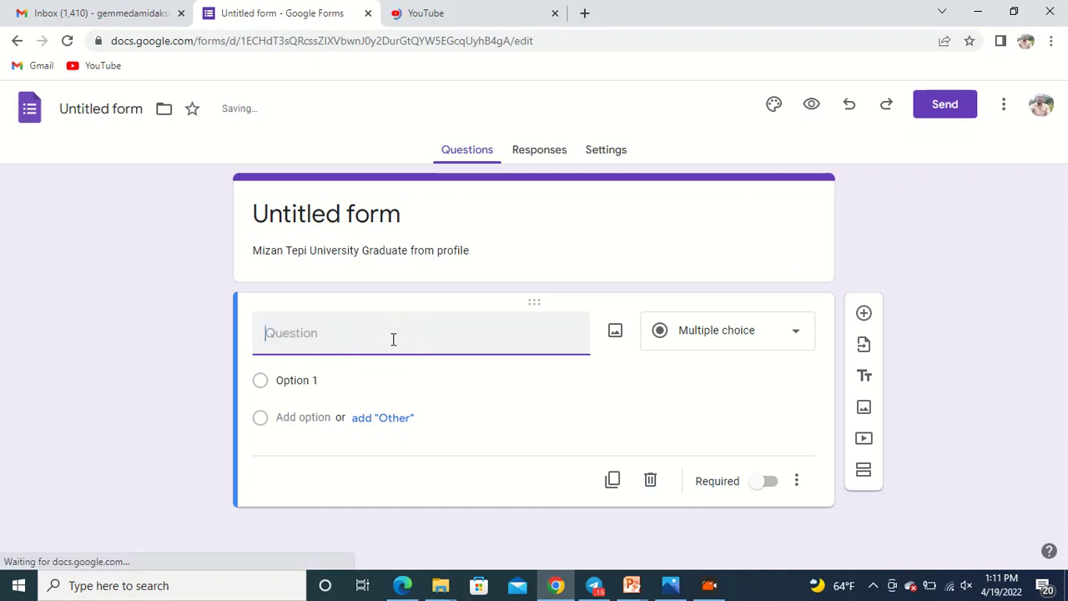
pyautogui.write('Name')
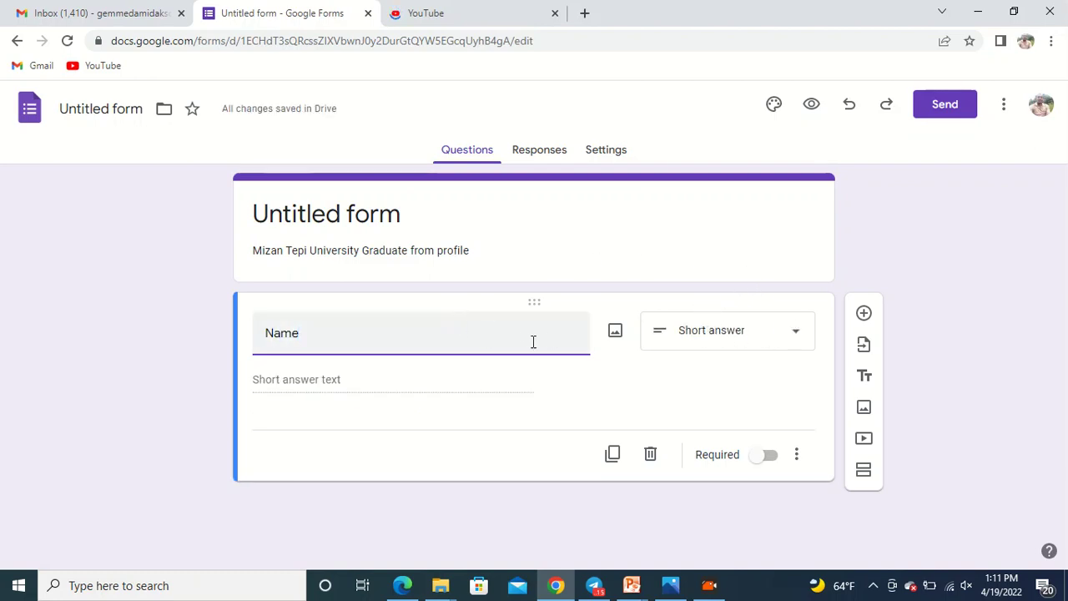
pyautogui.click(738, 332)
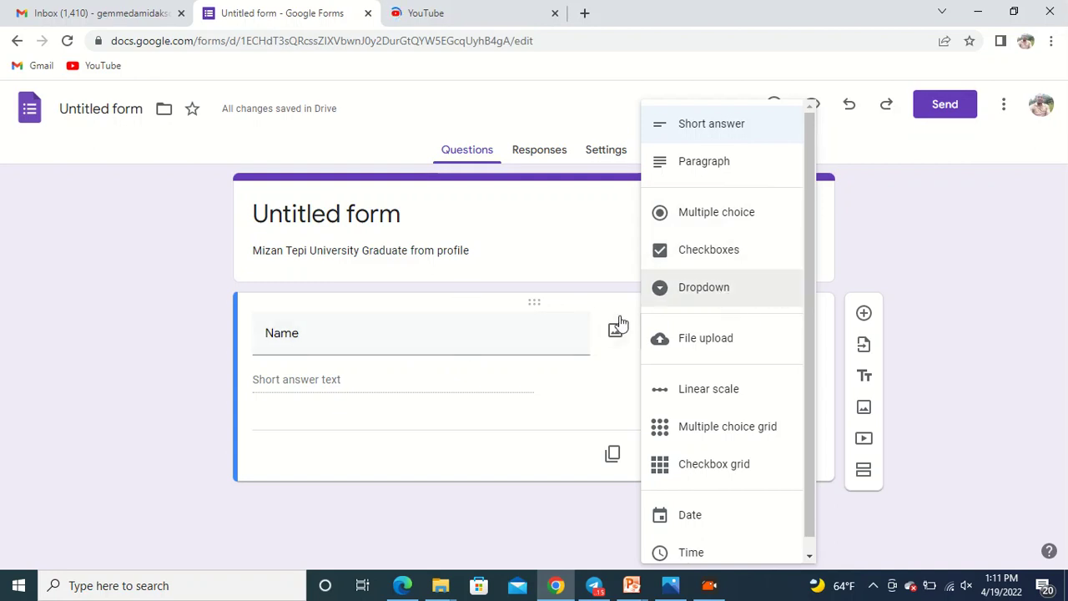
pyautogui.click(708, 133)
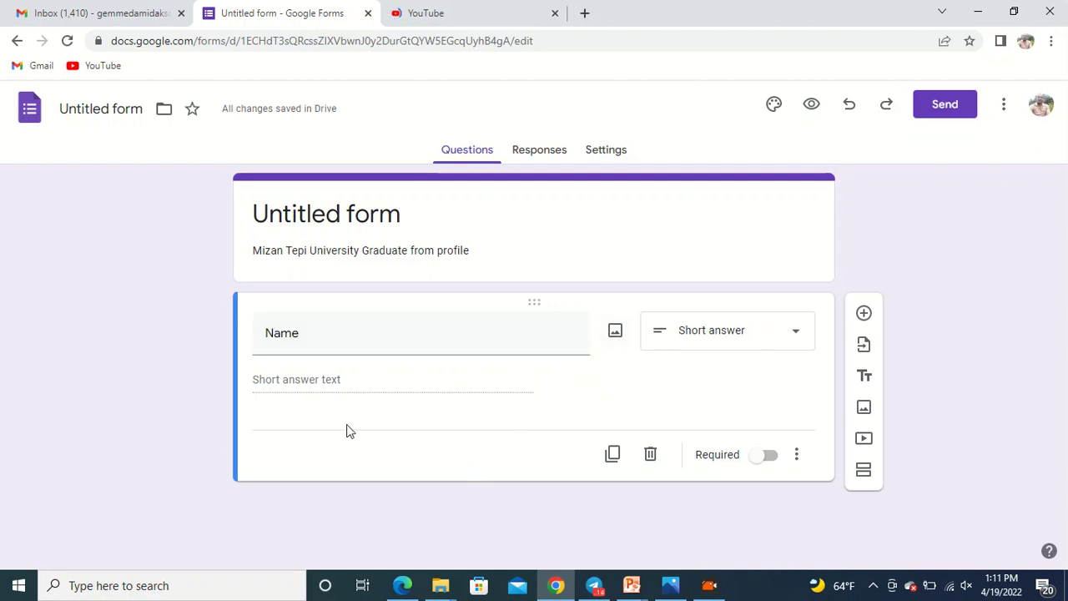
# - Add a second question titled "Father Name" below the Name question
pyautogui.click(864, 315)
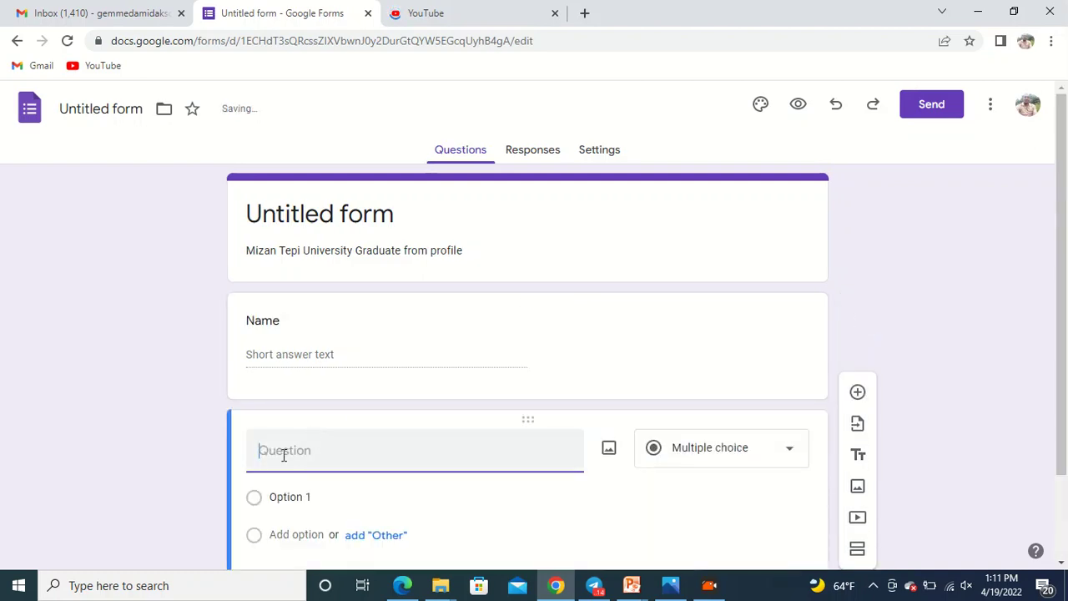
pyautogui.write('F')
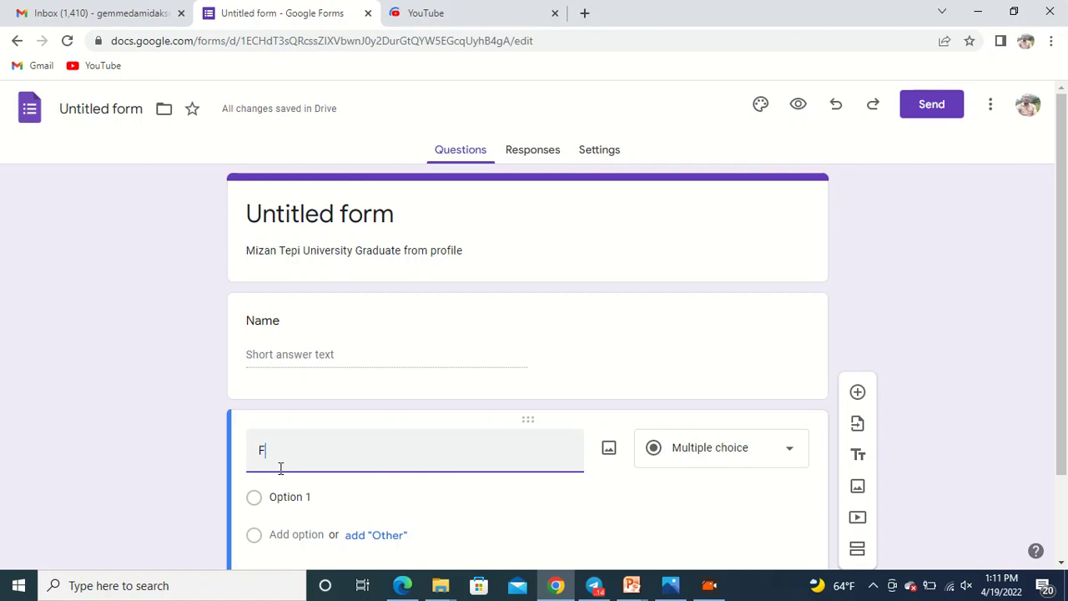
pyautogui.write('ather Name')
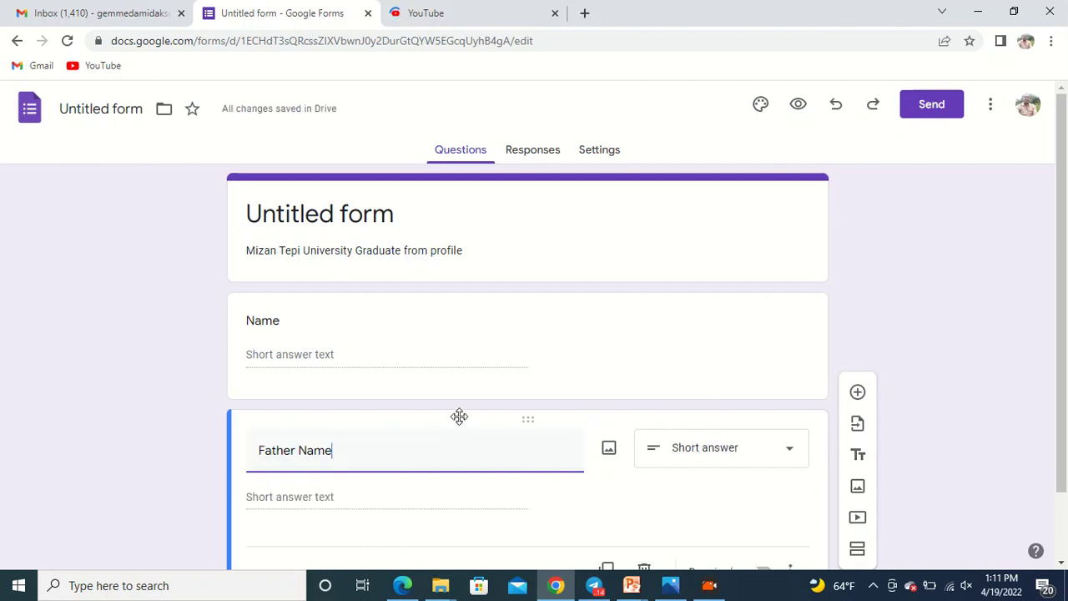
# - Add a third question titled "grand father name" below the Father Name question
pyautogui.moveTo(1064, 203); pyautogui.dragTo(1065, 272)
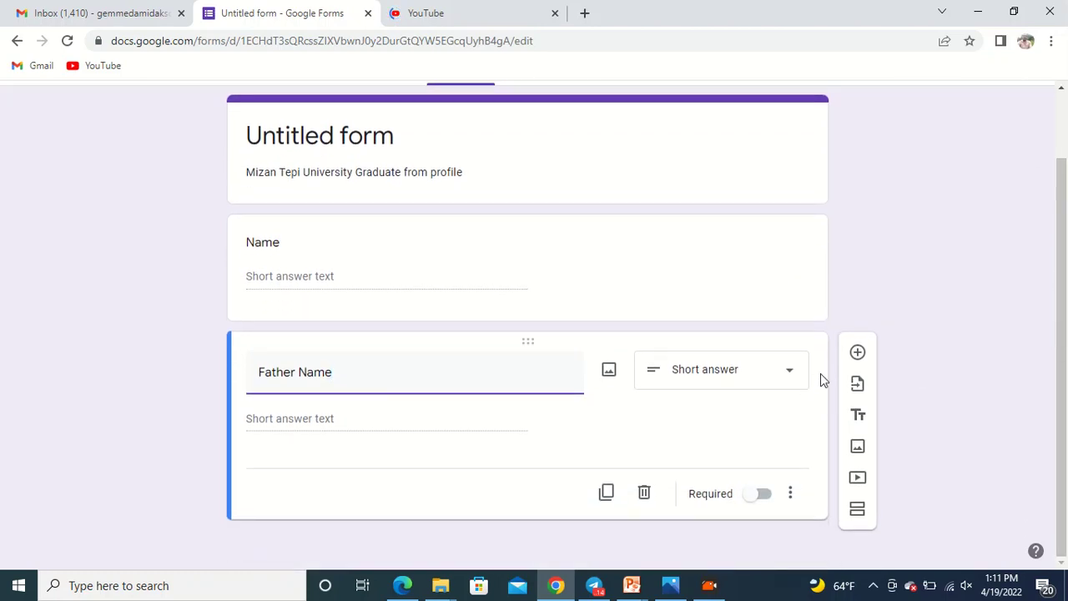
pyautogui.click(858, 355)
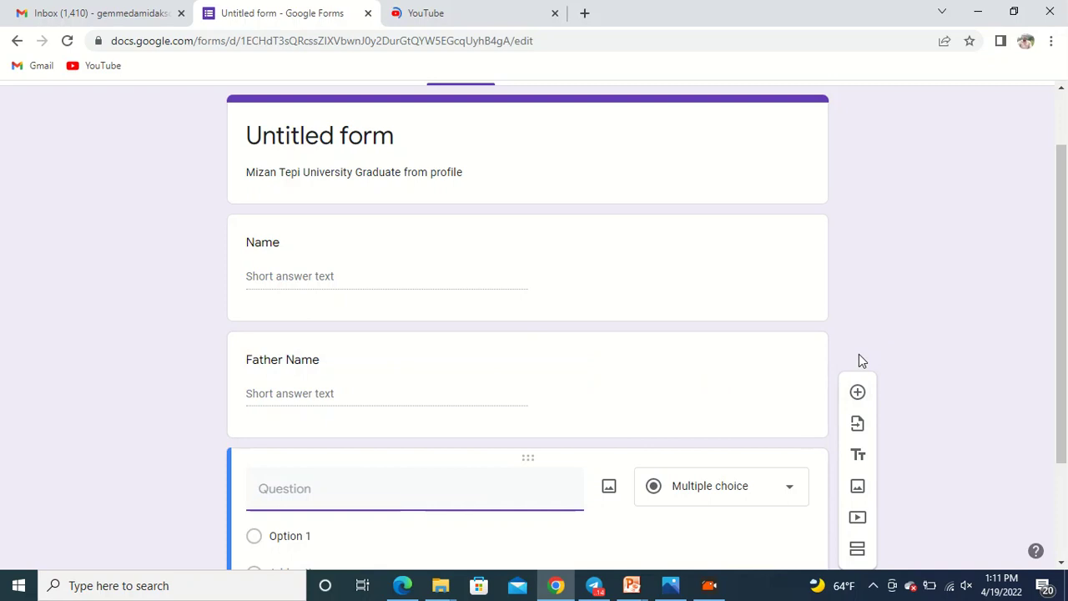
pyautogui.write('gra')
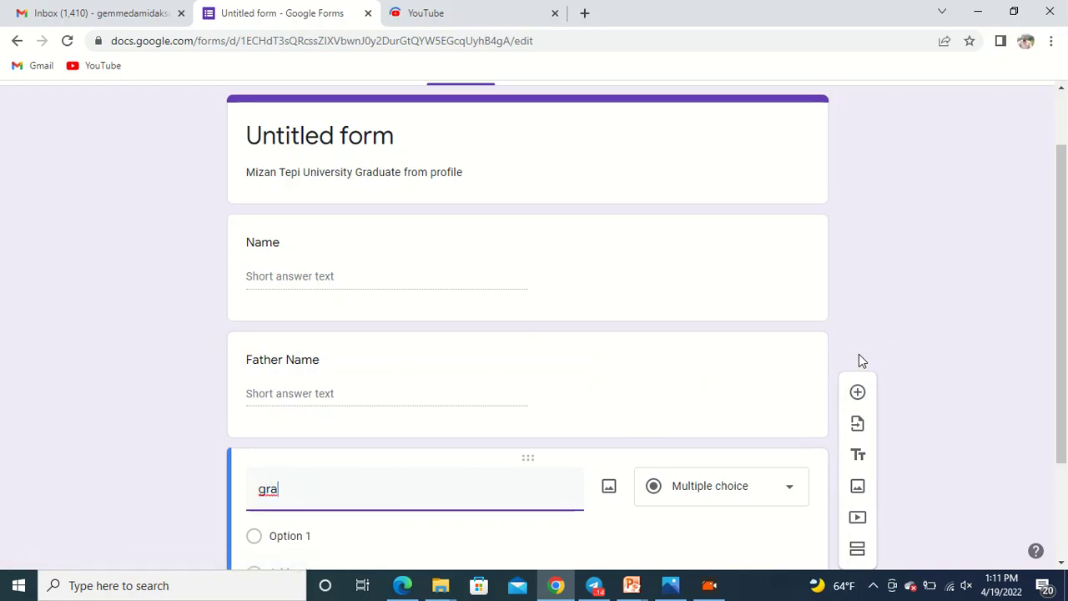
pyautogui.write('nd fat')
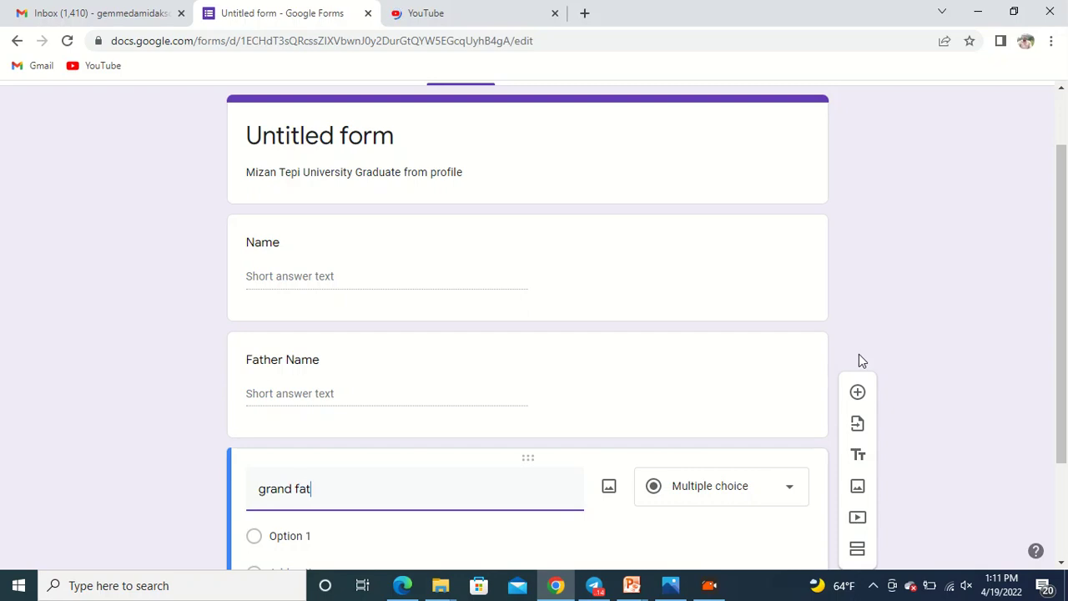
pyautogui.write('her name')
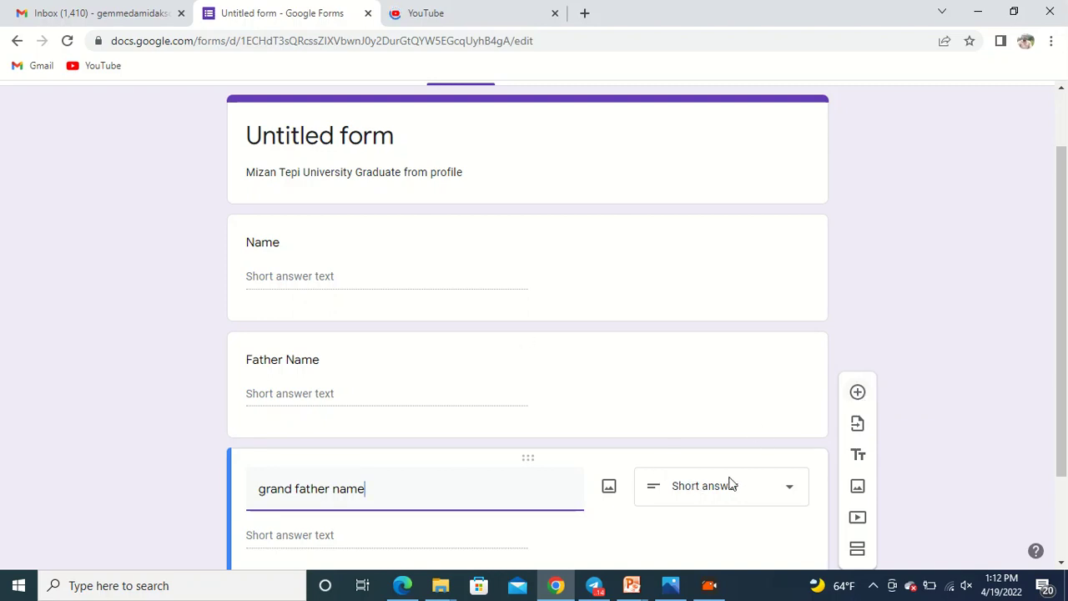
# - Add a fourth question titled "Gender", checking the photo of the paper form, and set its answer type to Dropdown
pyautogui.click(860, 392)
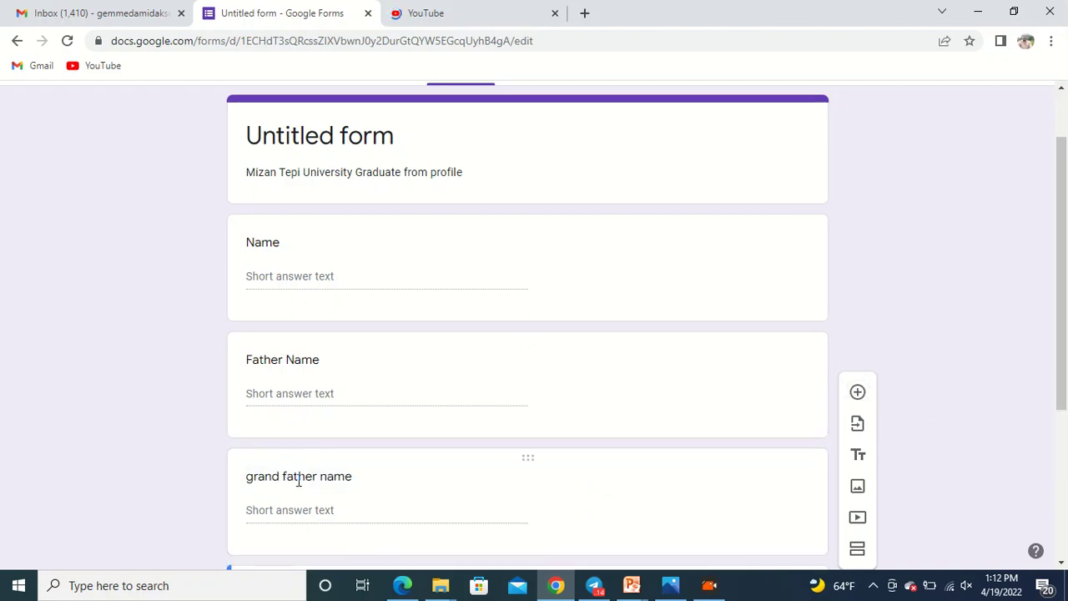
pyautogui.moveTo(1060, 308); pyautogui.dragTo(1066, 451)
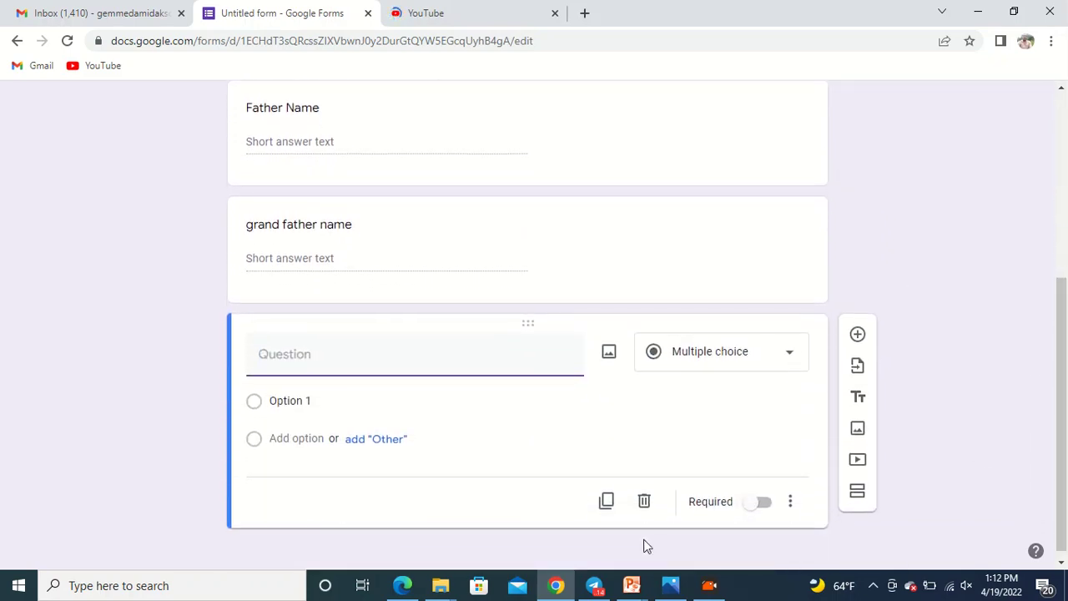
pyautogui.moveTo(670, 585)
pyautogui.click(638, 492)
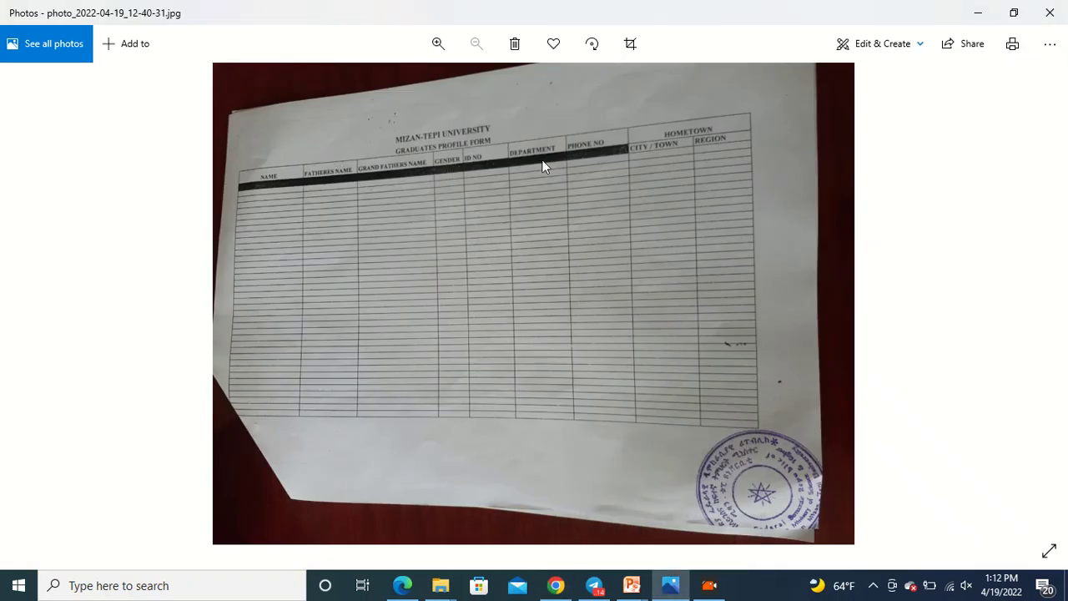
pyautogui.click(975, 10)
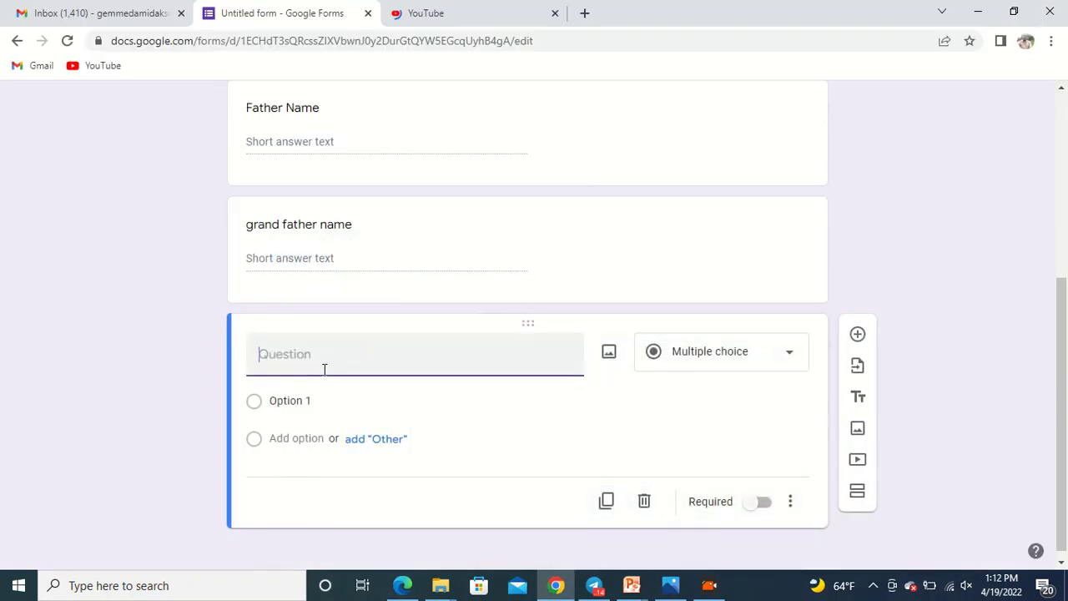
pyautogui.write('Gender')
pyautogui.click(719, 361)
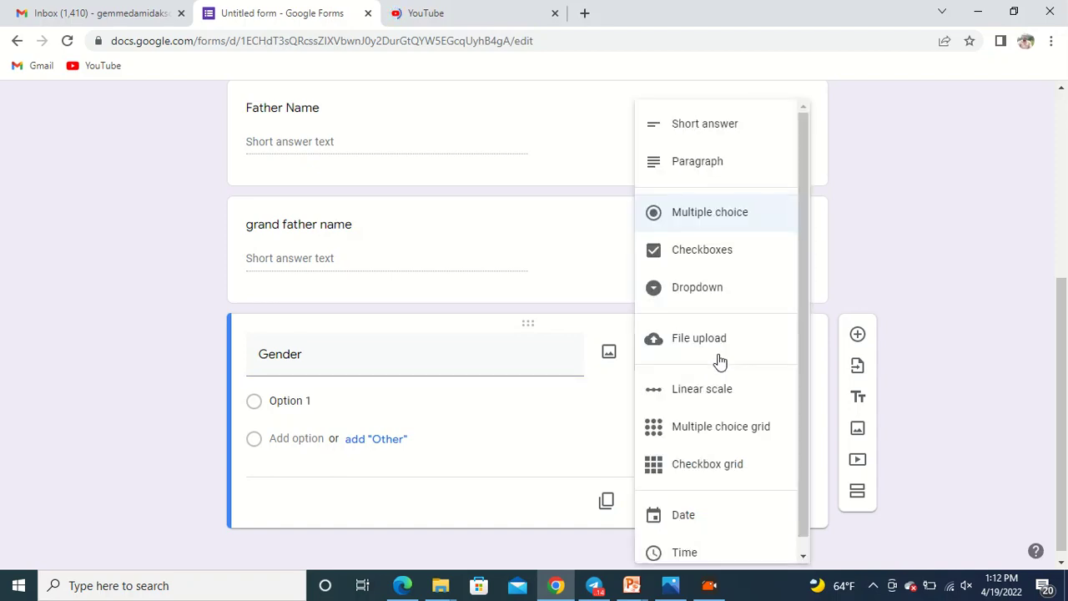
pyautogui.click(680, 289)
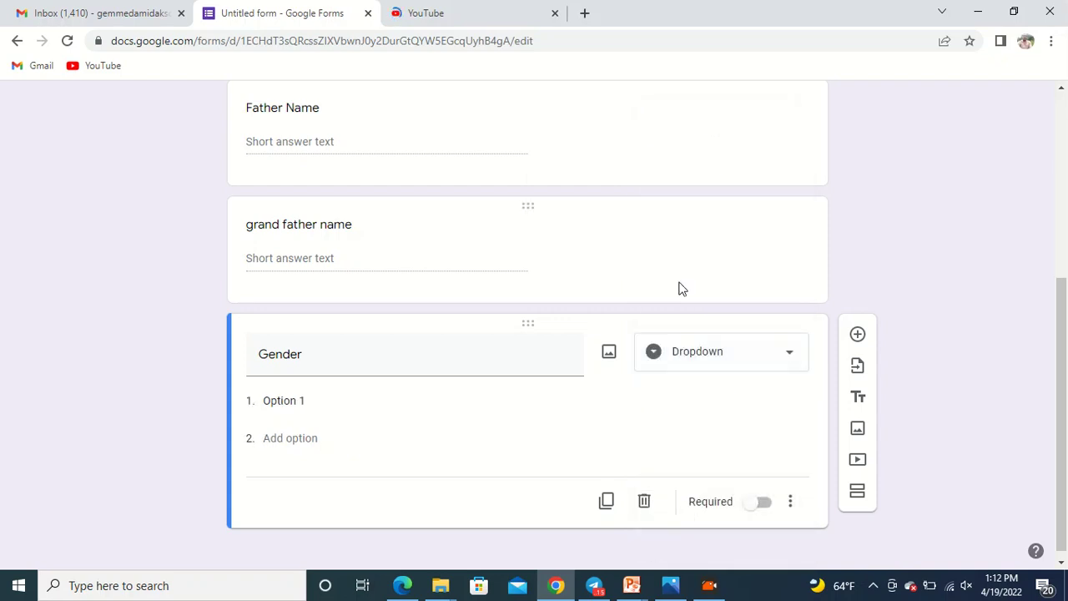
# - Fill the Gender dropdown with the two options "Male" and "Female", keeping Dropdown as the answer type
pyautogui.click(308, 400)
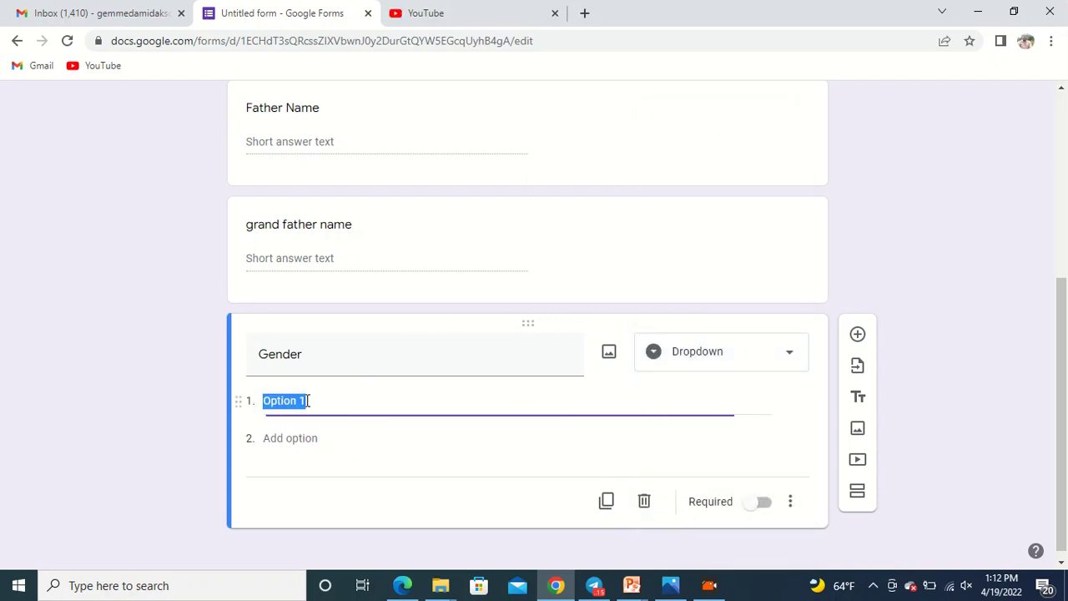
pyautogui.write('Male')
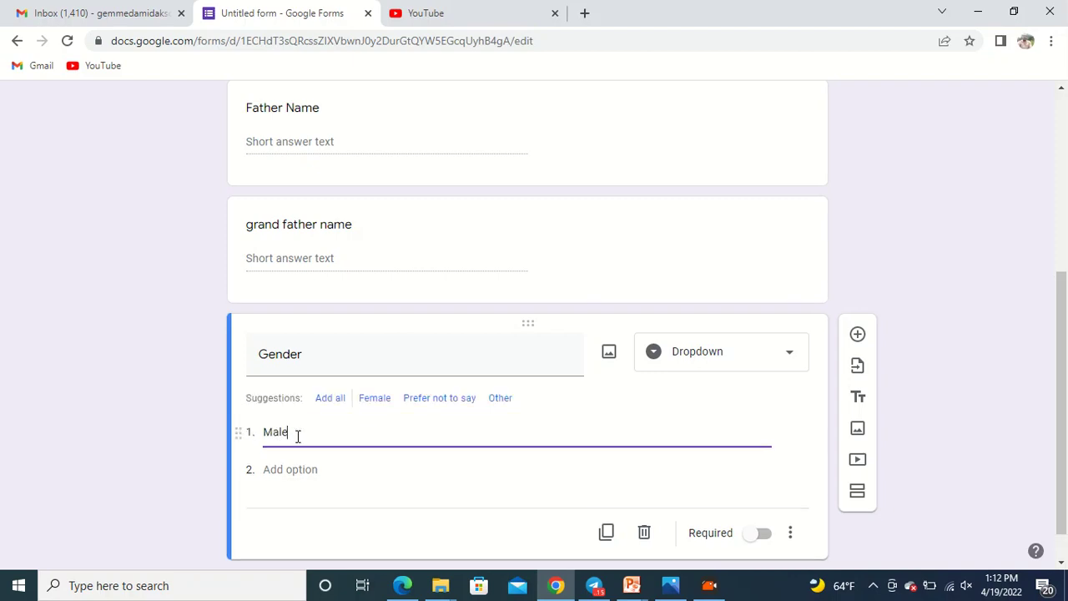
pyautogui.click(307, 469)
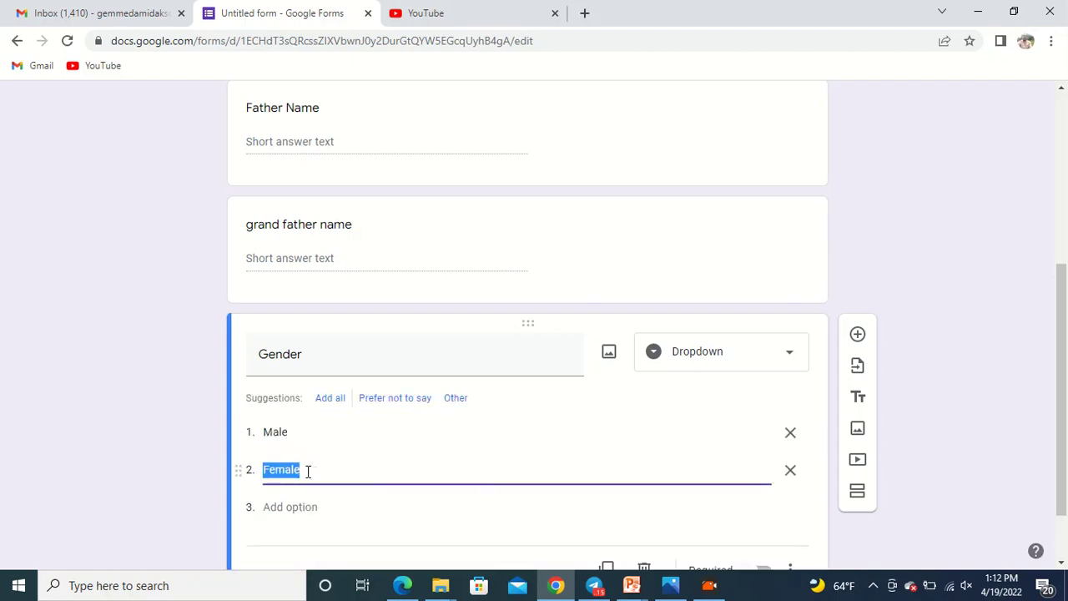
pyautogui.click(404, 526)
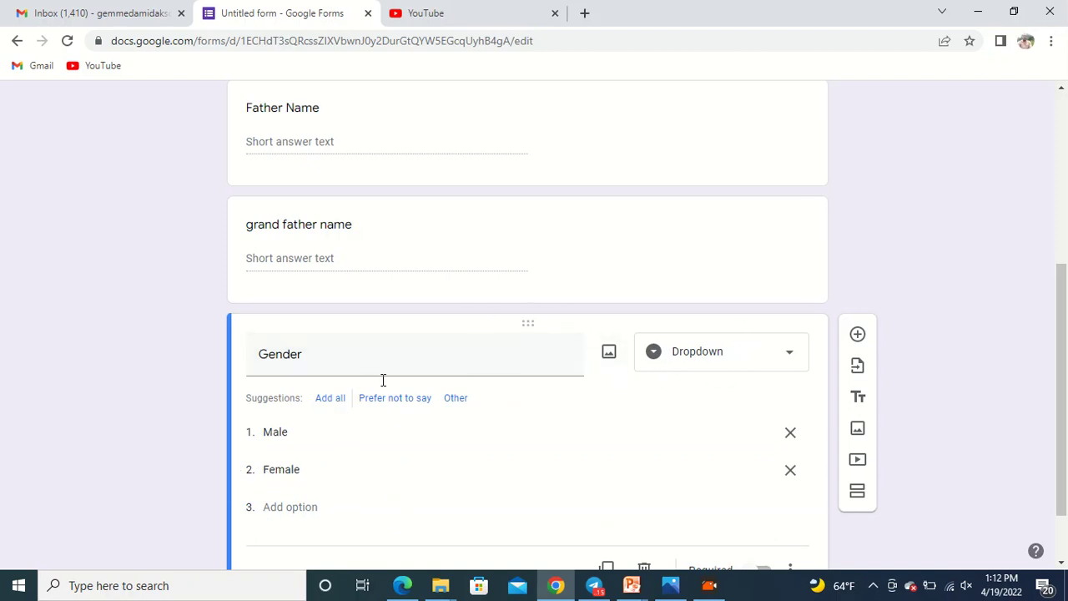
pyautogui.click(717, 351)
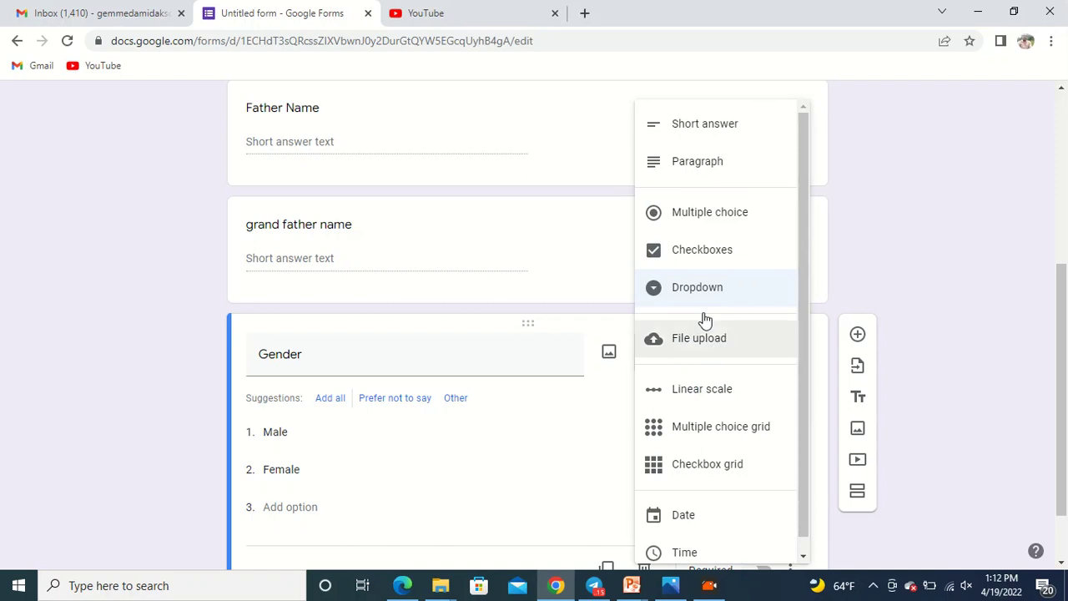
pyautogui.click(359, 467)
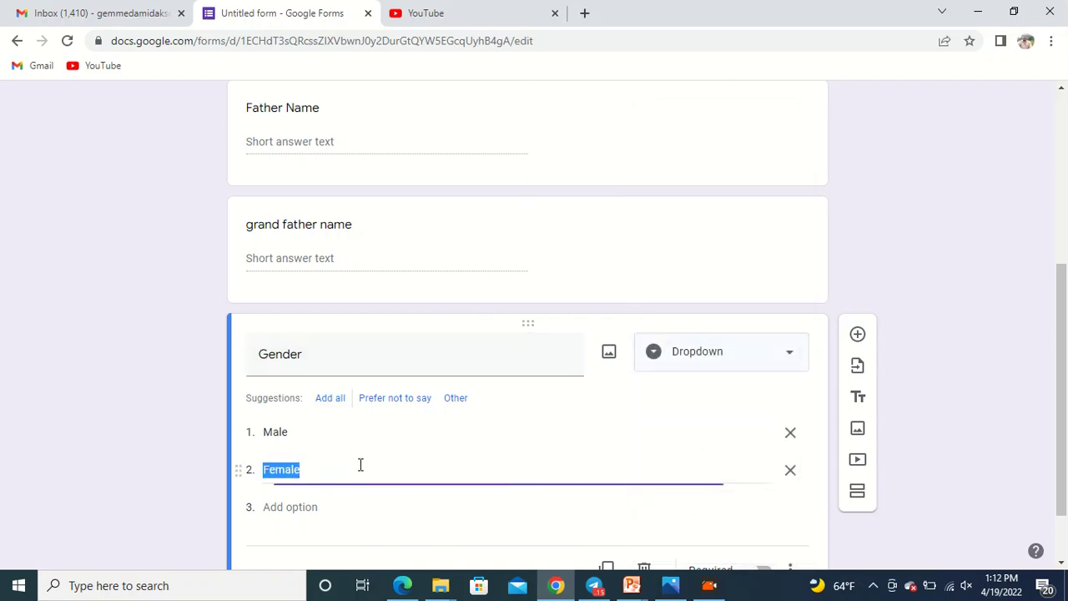
# - Add a fifth question titled "ID NO" below Gender, checking the photo of the paper form for the field name
pyautogui.click(857, 334)
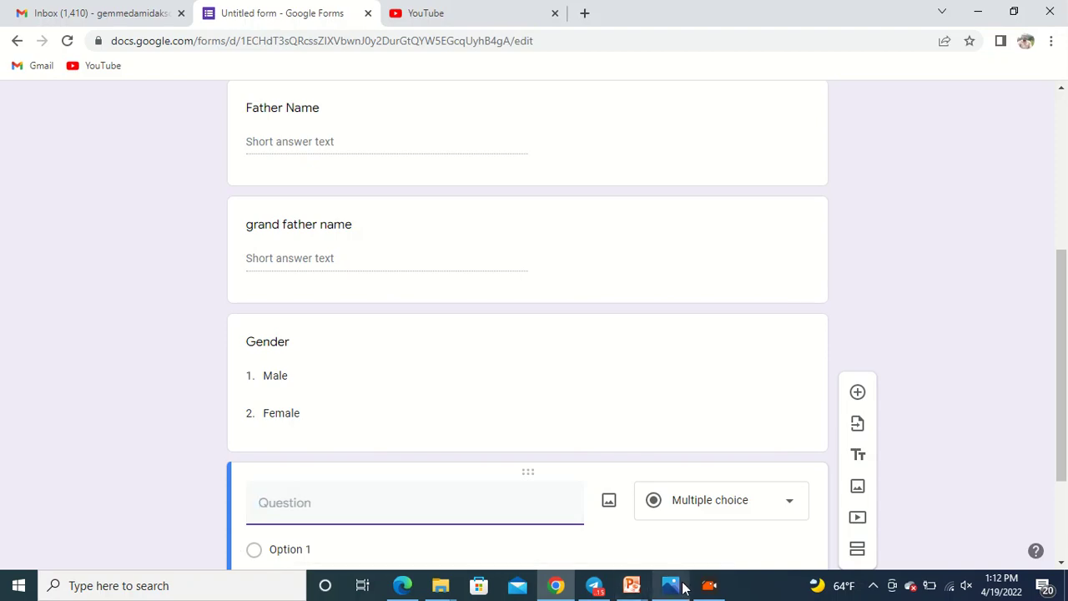
pyautogui.moveTo(683, 588)
pyautogui.click(665, 506)
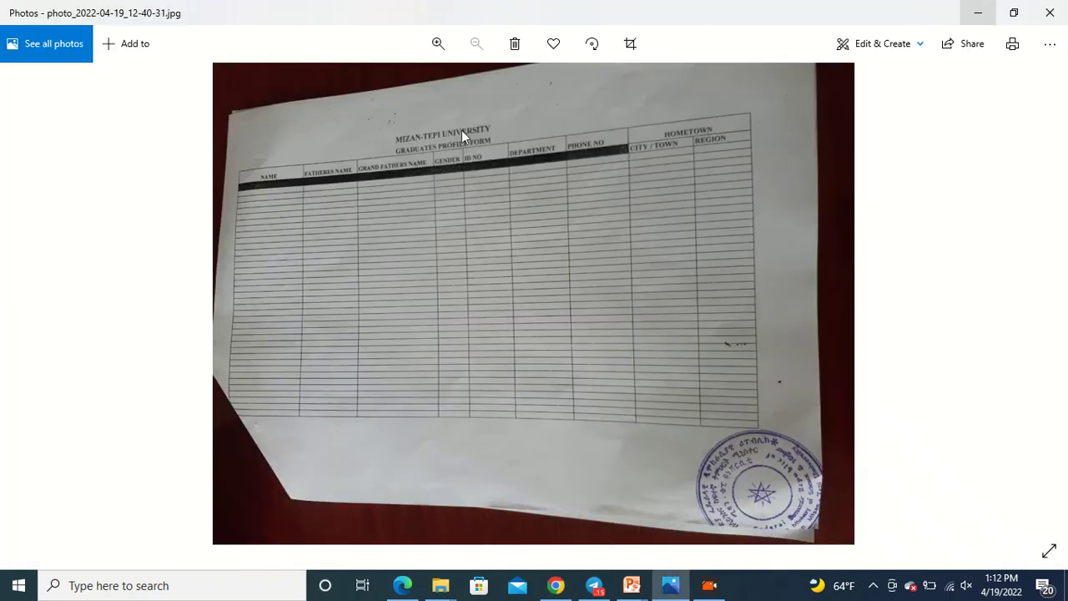
pyautogui.click(970, 10)
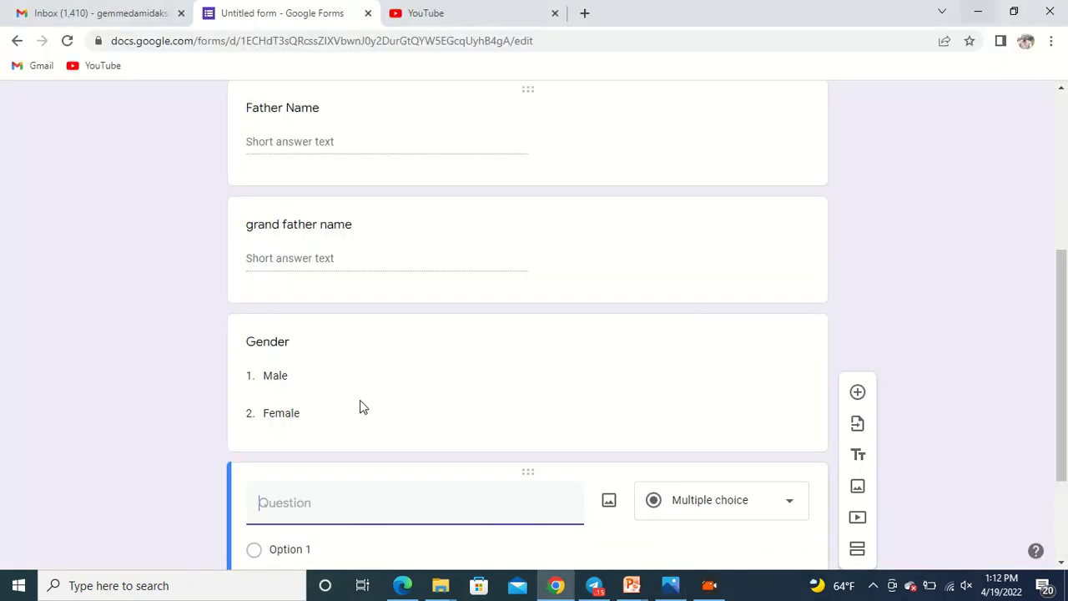
pyautogui.write('ID NO')
pyautogui.moveTo(1061, 286); pyautogui.dragTo(1067, 366)
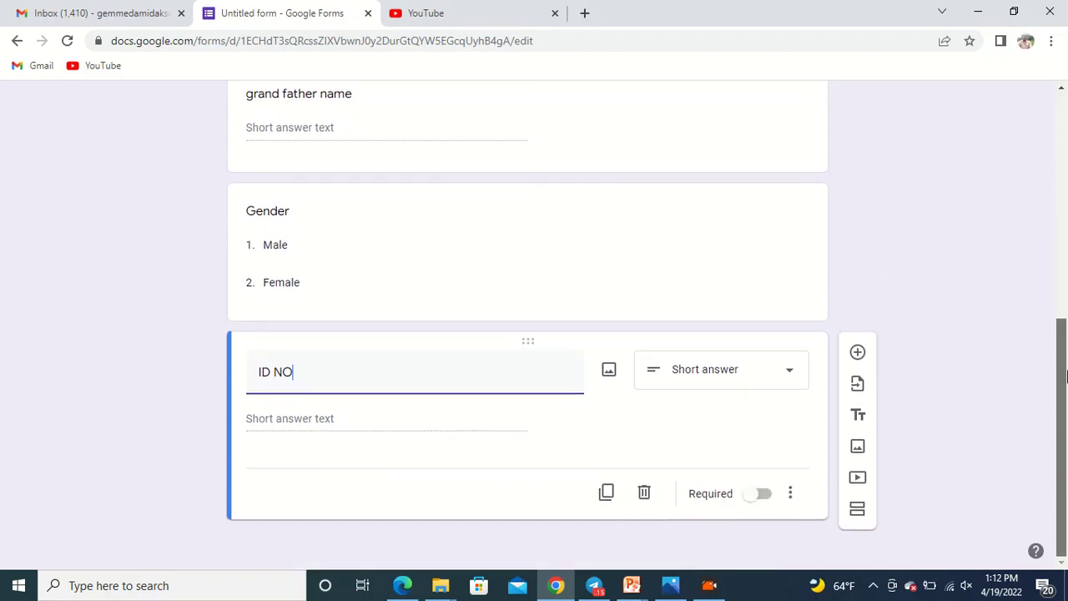
# - Add a sixth question titled "Department", checking the photo of the paper form, and set its answer type to Dropdown
pyautogui.click(857, 354)
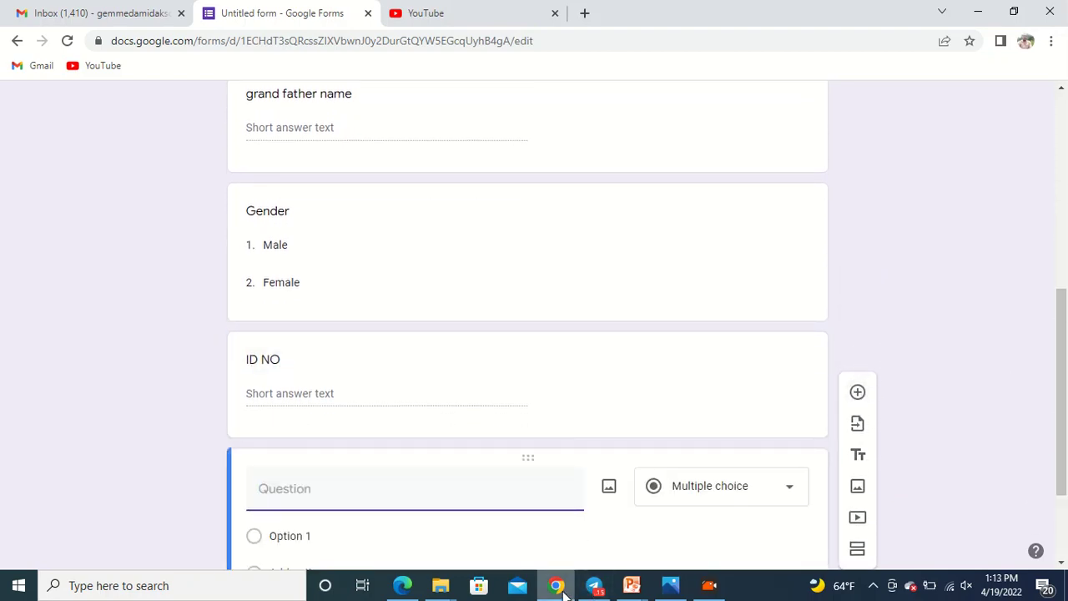
pyautogui.moveTo(561, 589)
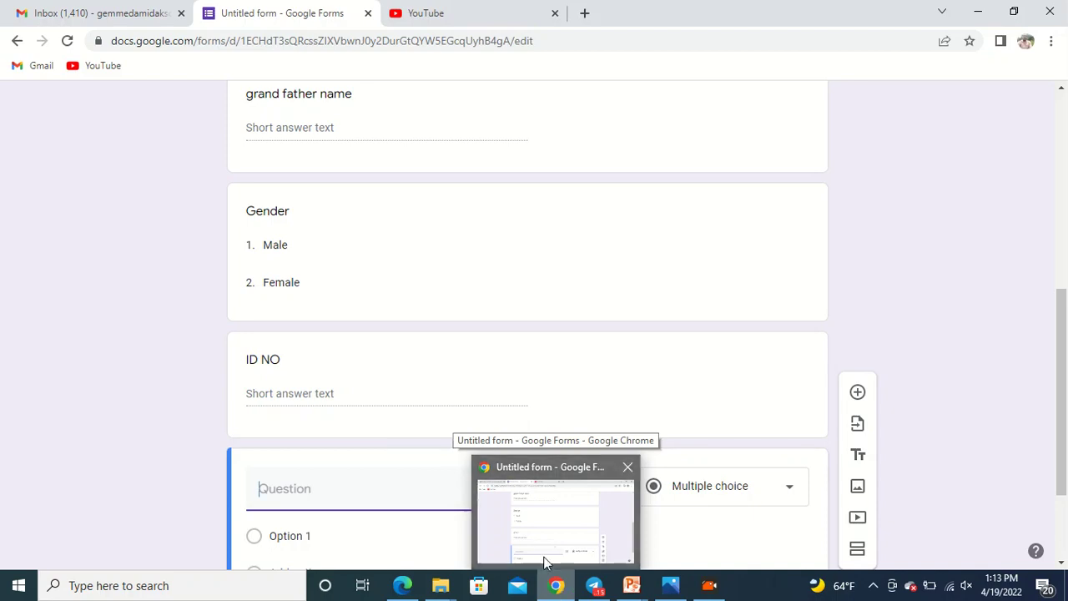
pyautogui.moveTo(666, 588)
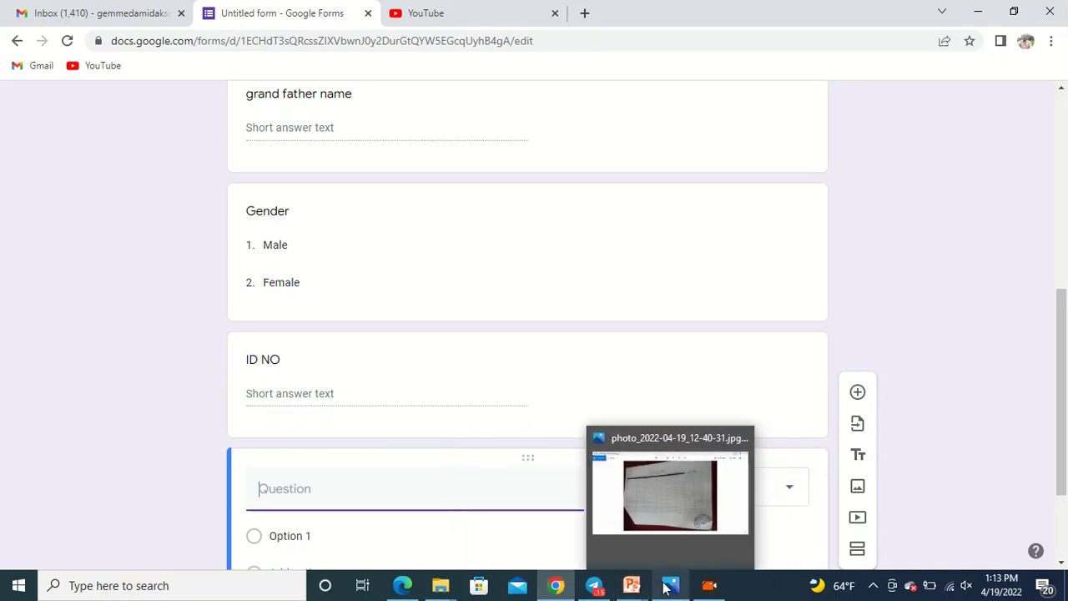
pyautogui.click(677, 487)
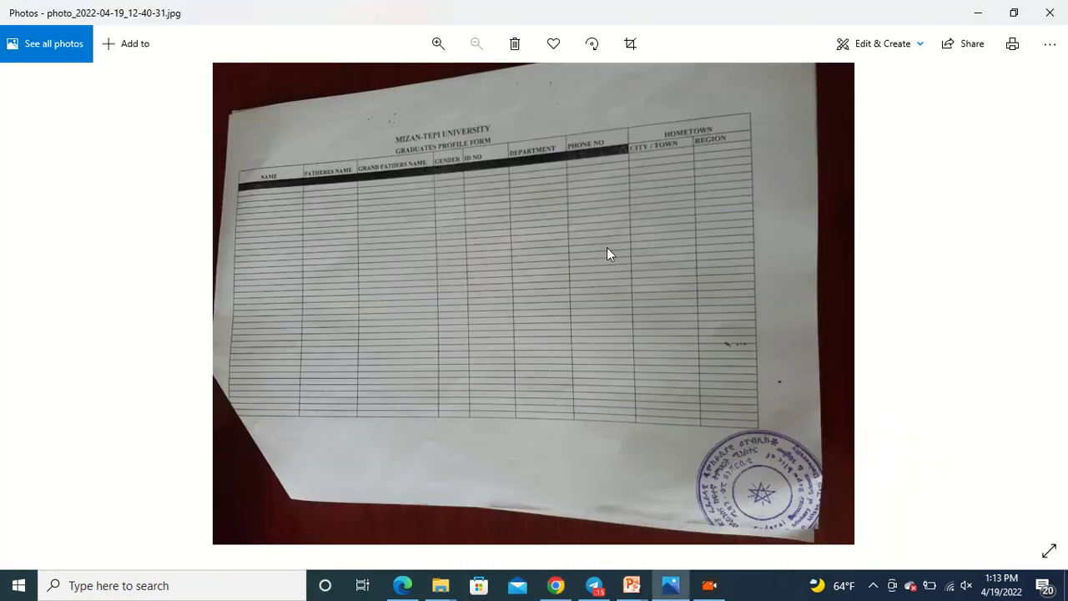
pyautogui.click(978, 12)
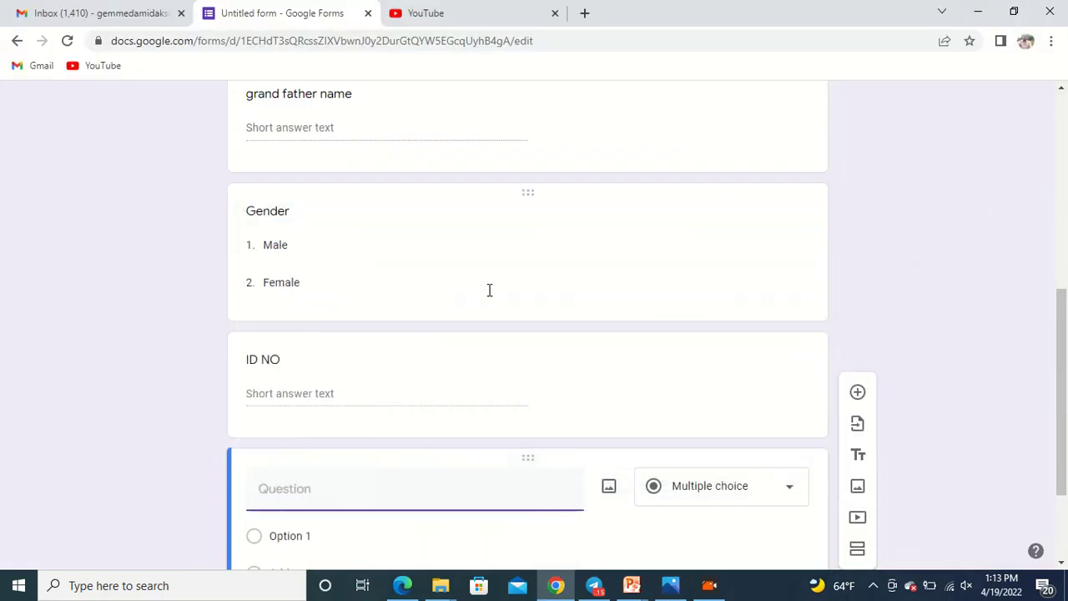
pyautogui.write('d')
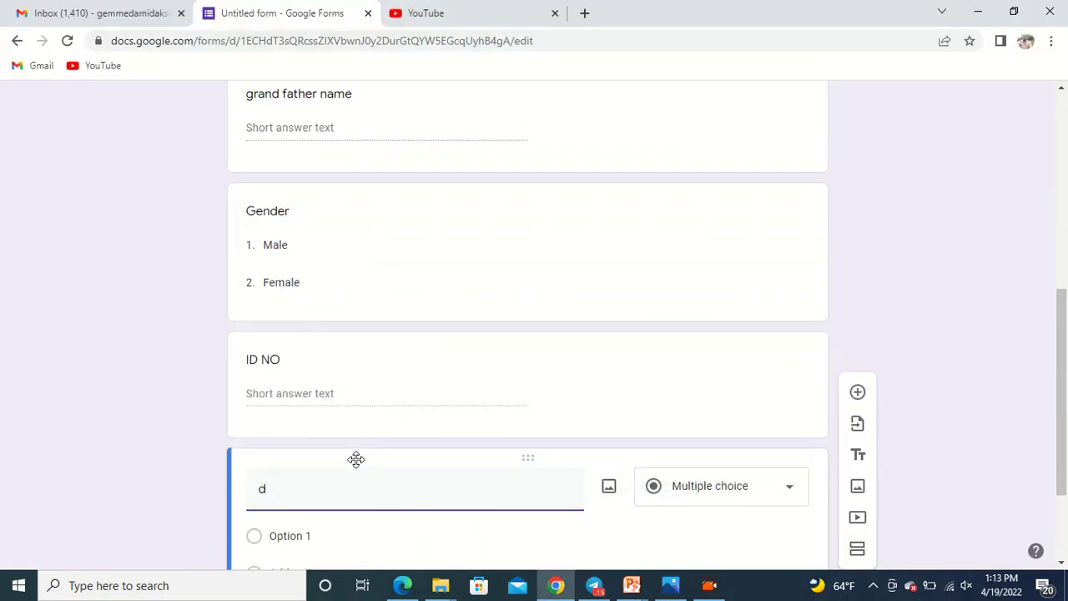
pyautogui.press('BackSpace')
pyautogui.write('Department')
pyautogui.moveTo(1062, 388); pyautogui.dragTo(1062, 455)
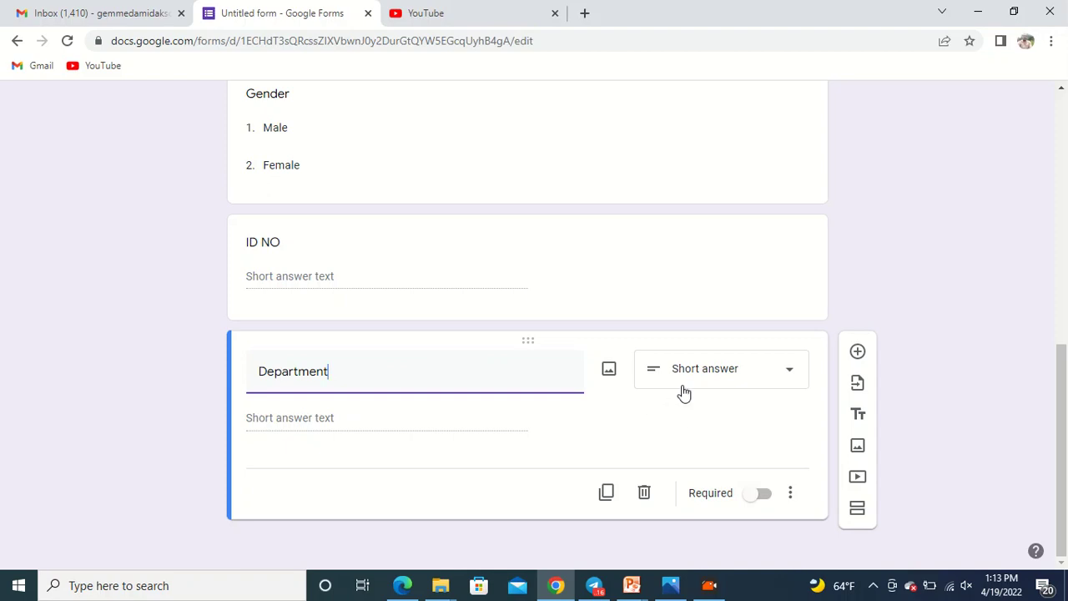
pyautogui.click(728, 368)
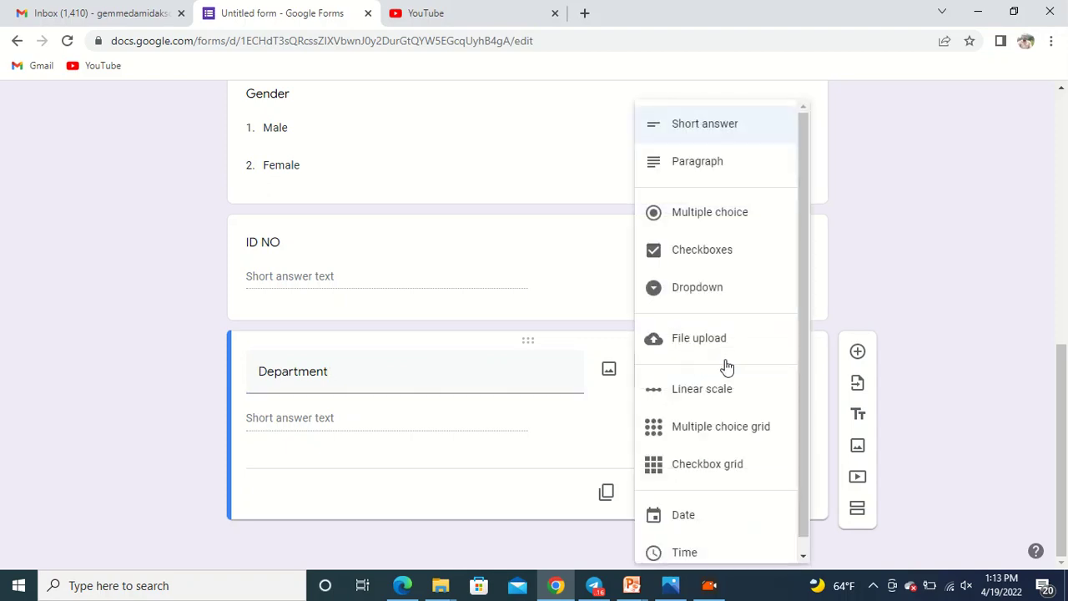
pyautogui.click(699, 292)
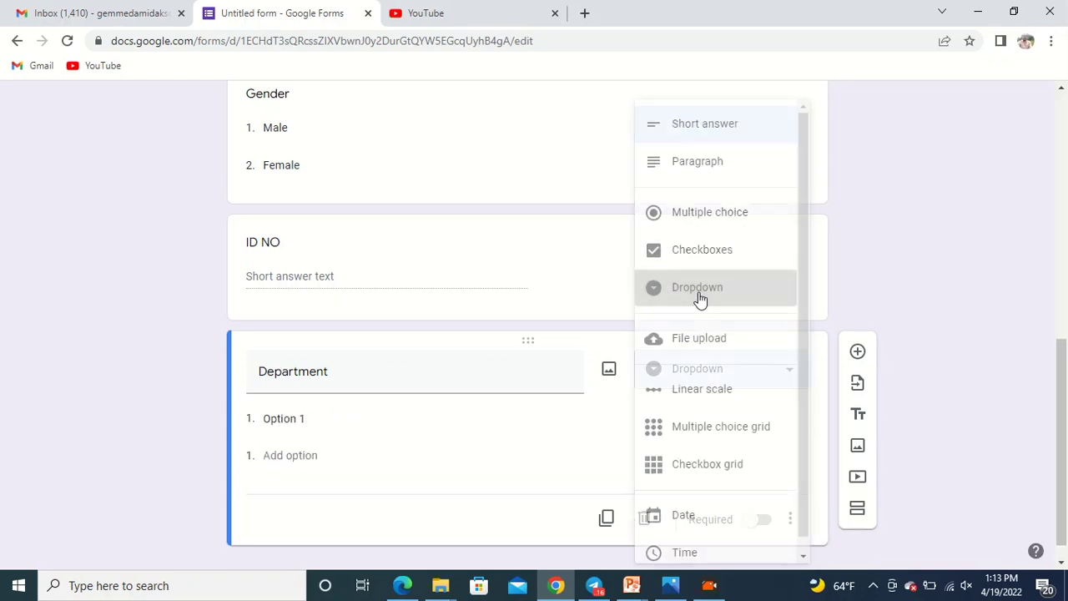
# - Fill the Department dropdown with the four options "Cs", "IT", "IS" and "BIO"
pyautogui.click(302, 421)
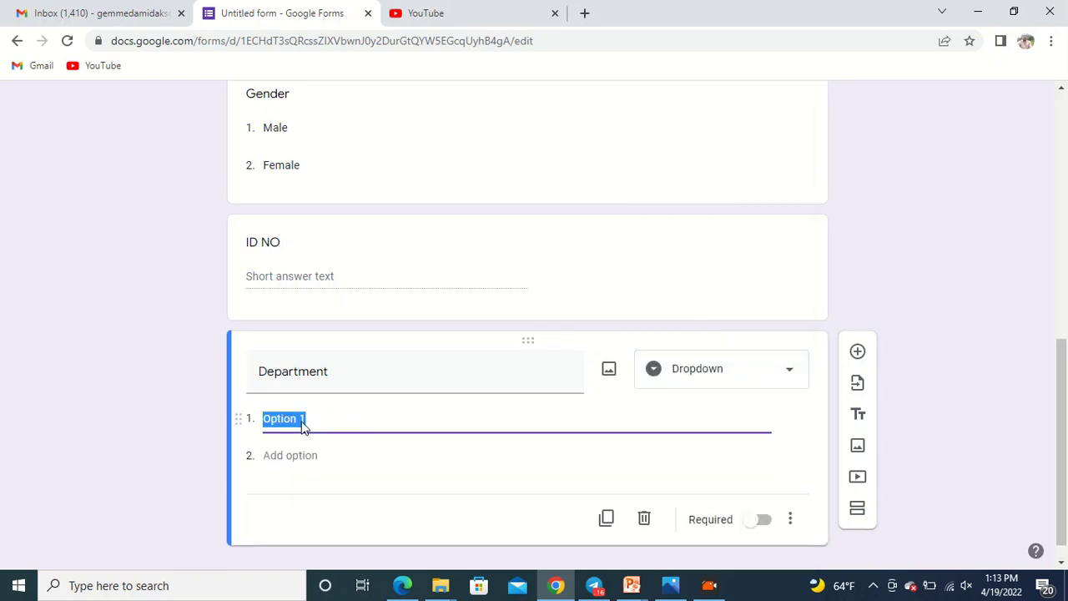
pyautogui.write('Cs')
pyautogui.click(321, 454)
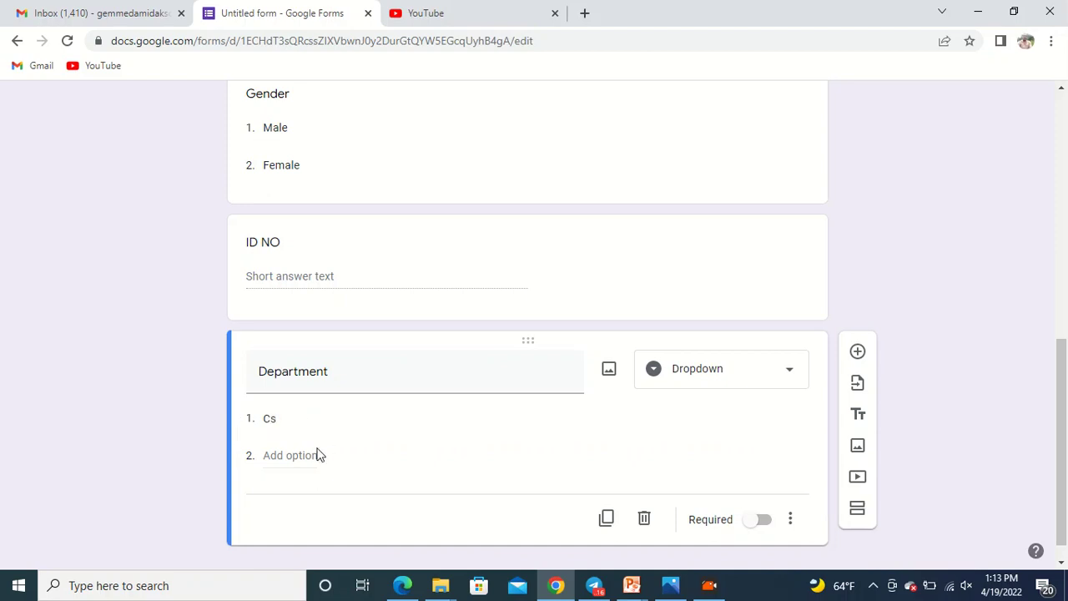
pyautogui.click(289, 453)
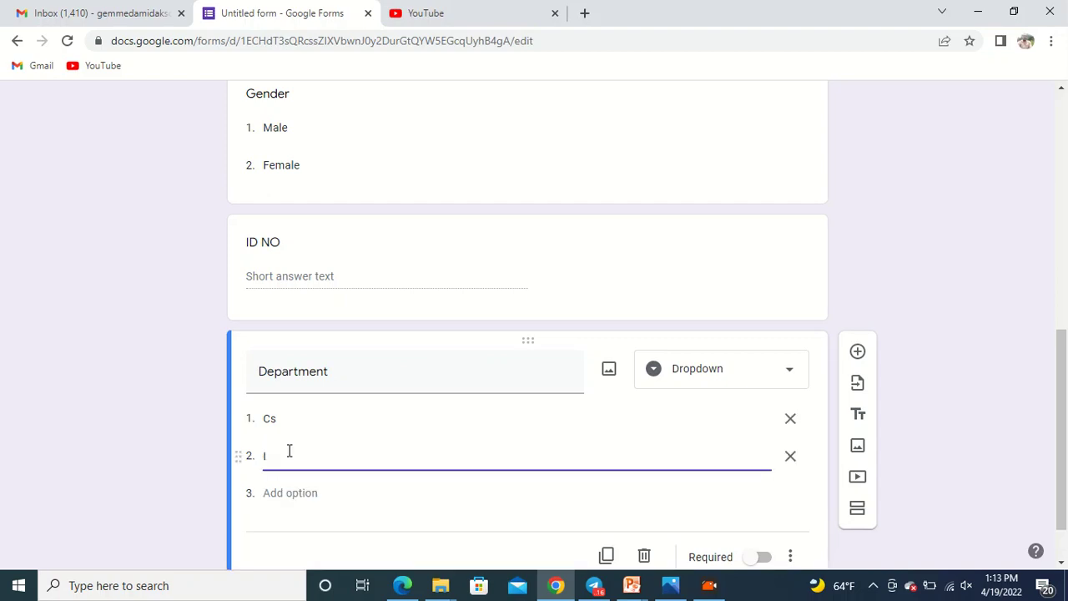
pyautogui.click(298, 494)
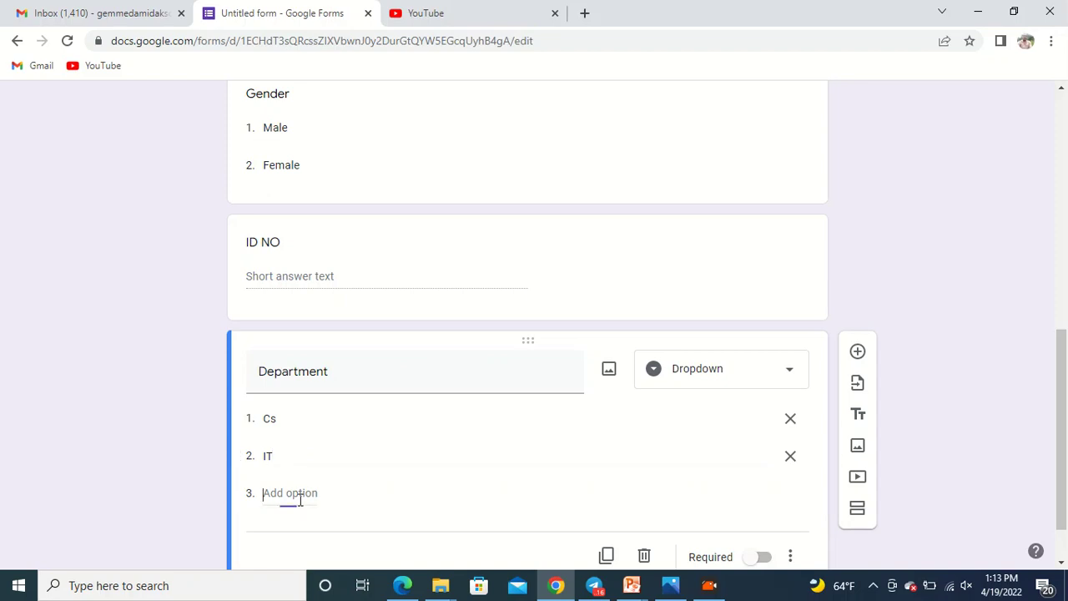
pyautogui.write('IS')
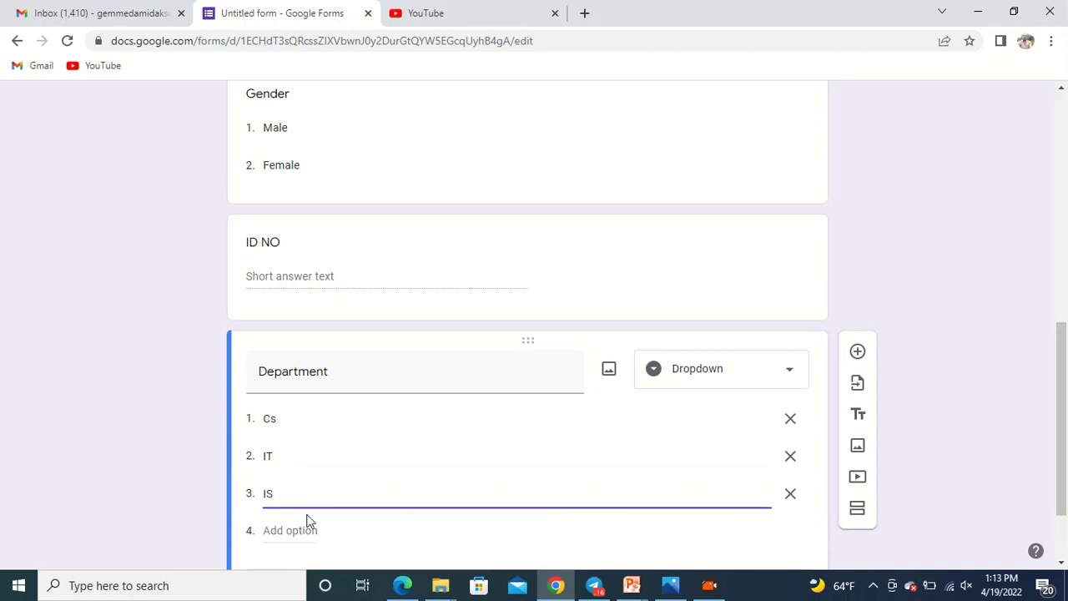
pyautogui.click(308, 526)
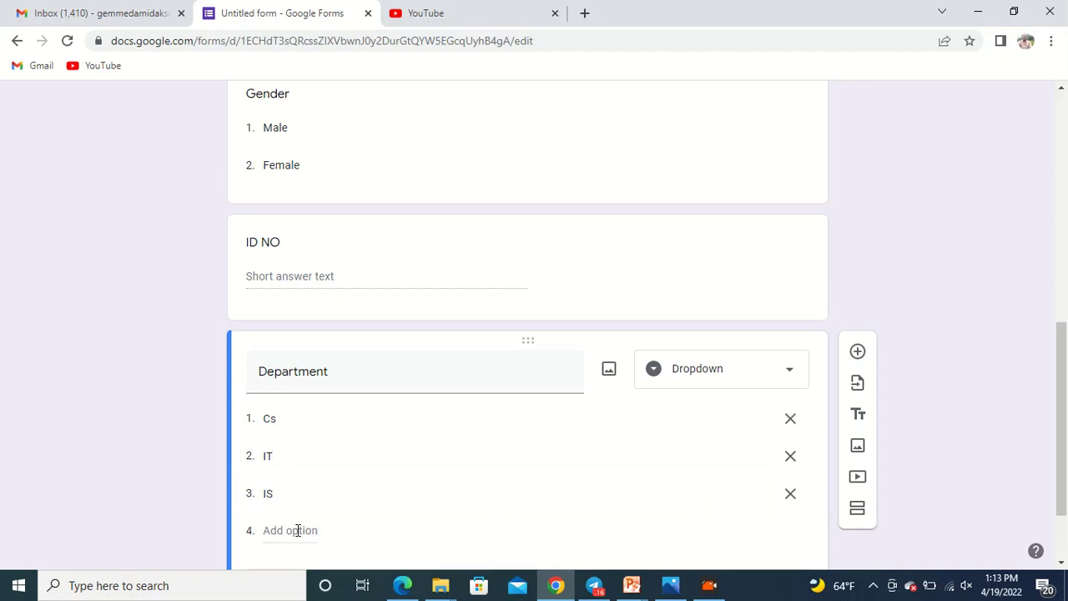
pyautogui.write('BIO')
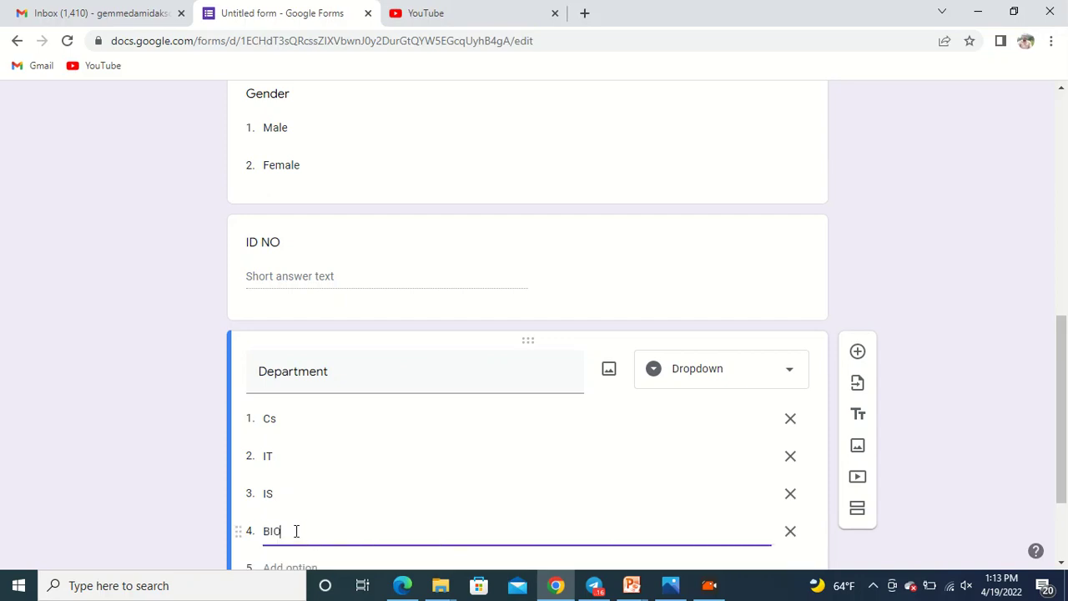
# - Add a seventh question titled "Phone No" below the Department question
pyautogui.moveTo(1064, 321); pyautogui.dragTo(1063, 368)
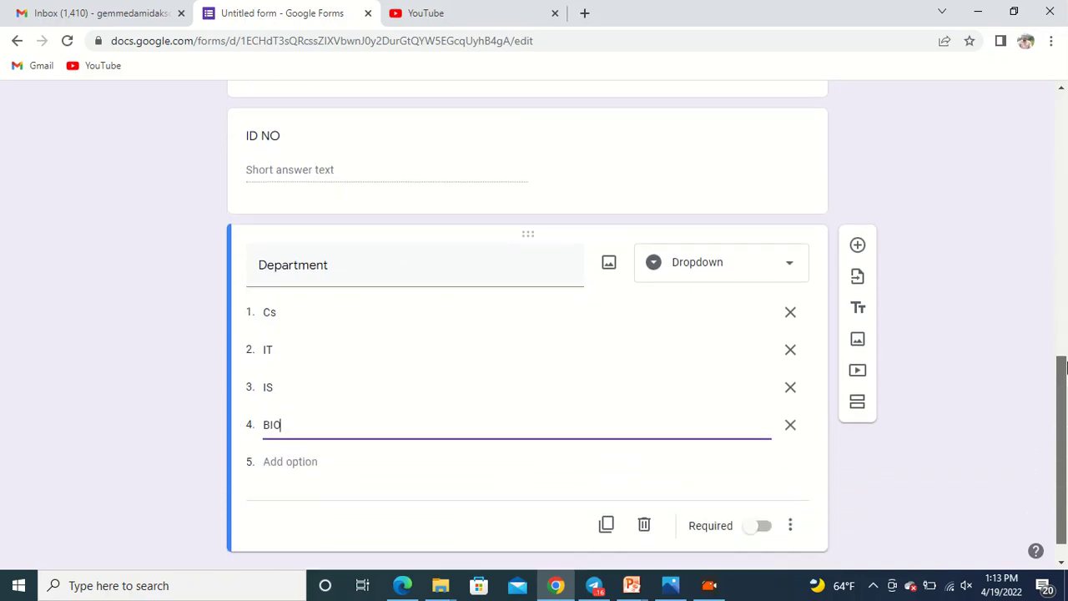
pyautogui.click(859, 243)
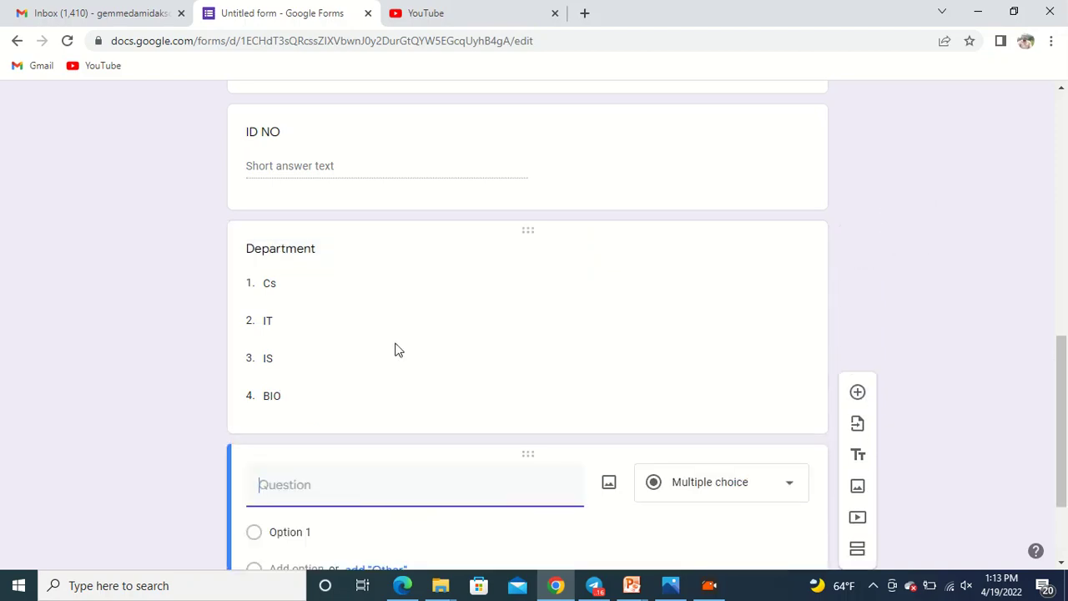
pyautogui.moveTo(1063, 377); pyautogui.dragTo(1063, 413)
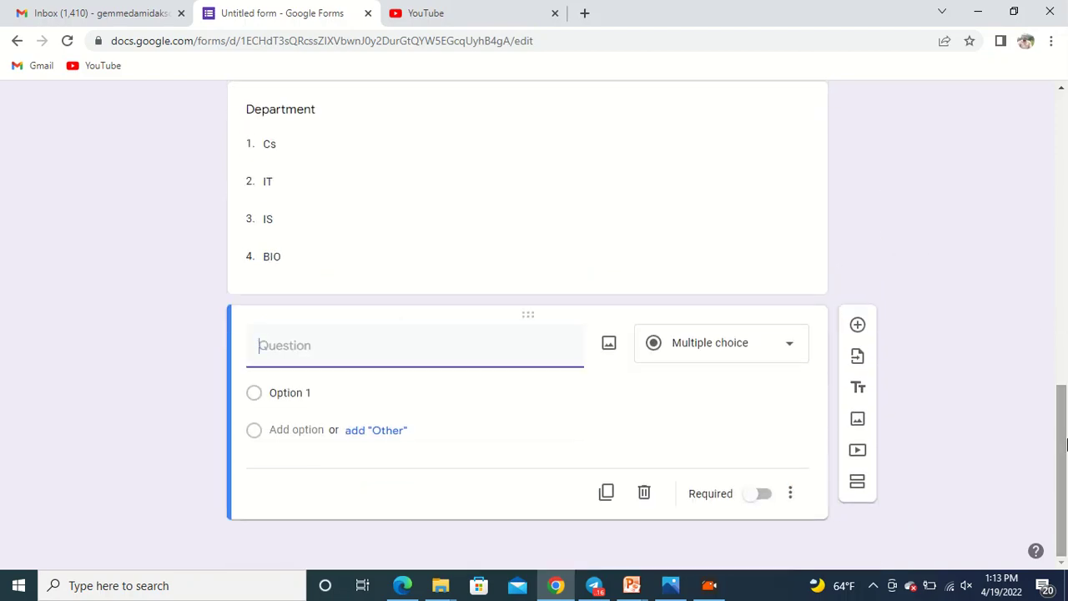
pyautogui.write('P')
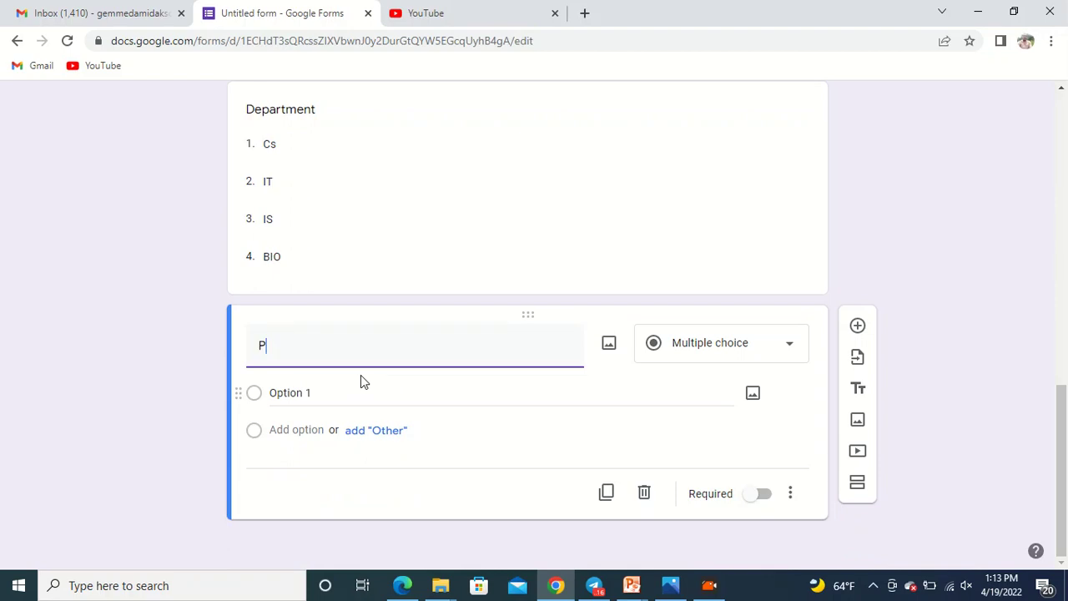
pyautogui.write('H')
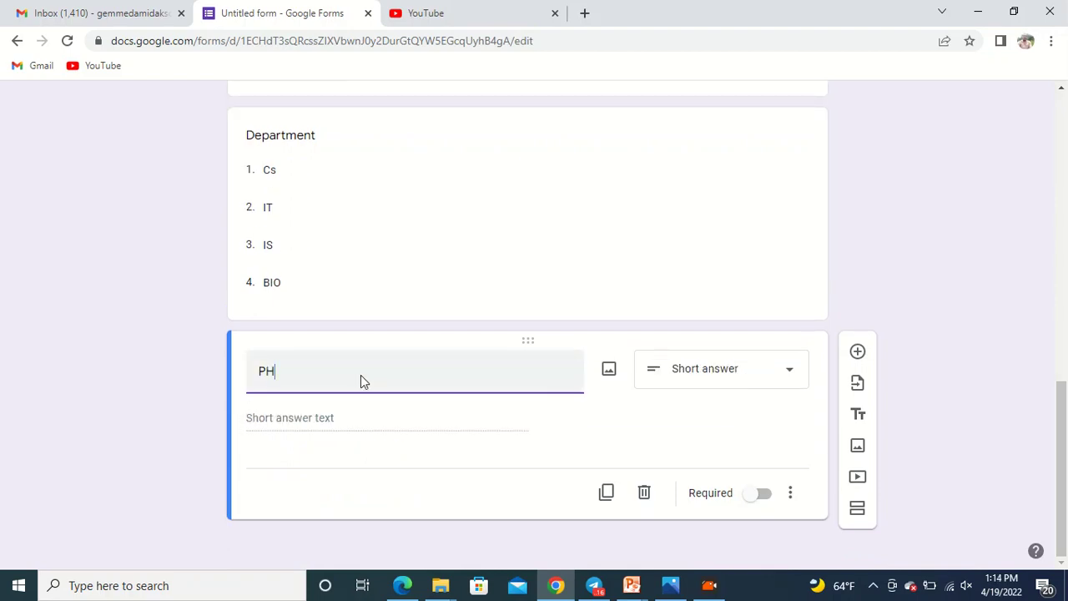
pyautogui.press('BackSpace')
pyautogui.write('hine n')
pyautogui.press('BackSpace')
pyautogui.press('BackSpace')
pyautogui.press('BackSpace')
pyautogui.write('N')
# - Add an eighth question titled "region" below Phone No and set its answer type to Short answer
pyautogui.click(857, 352)
pyautogui.write('region')
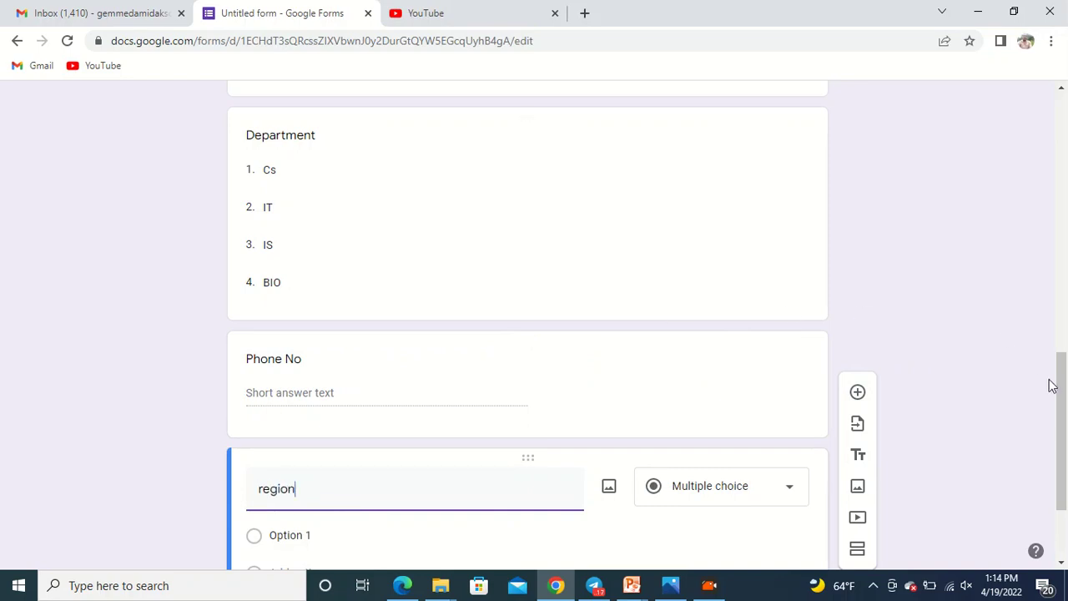
pyautogui.moveTo(1055, 386); pyautogui.dragTo(1066, 458)
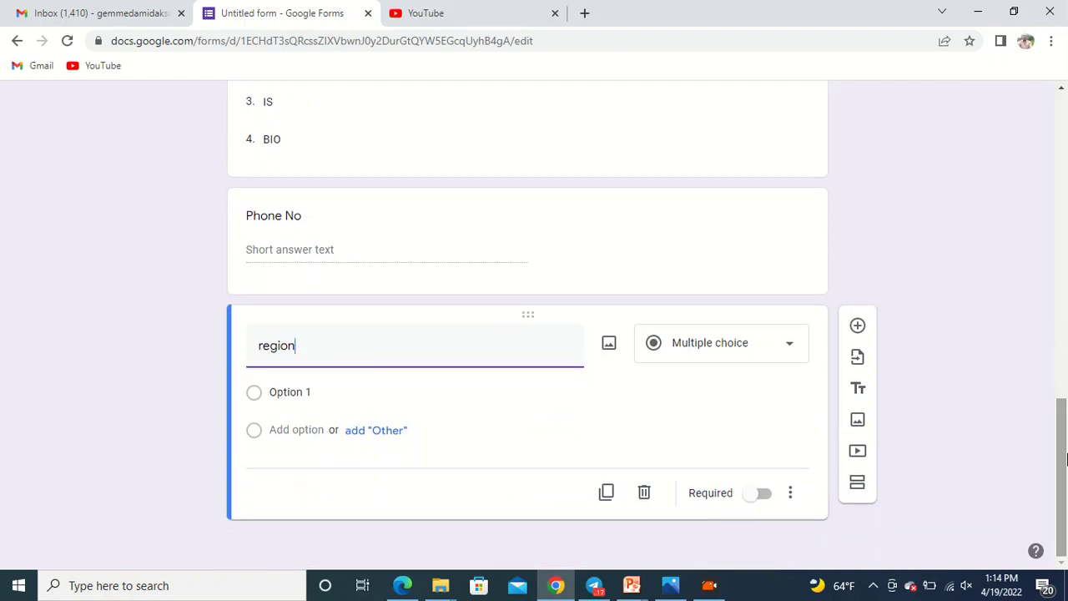
pyautogui.click(712, 346)
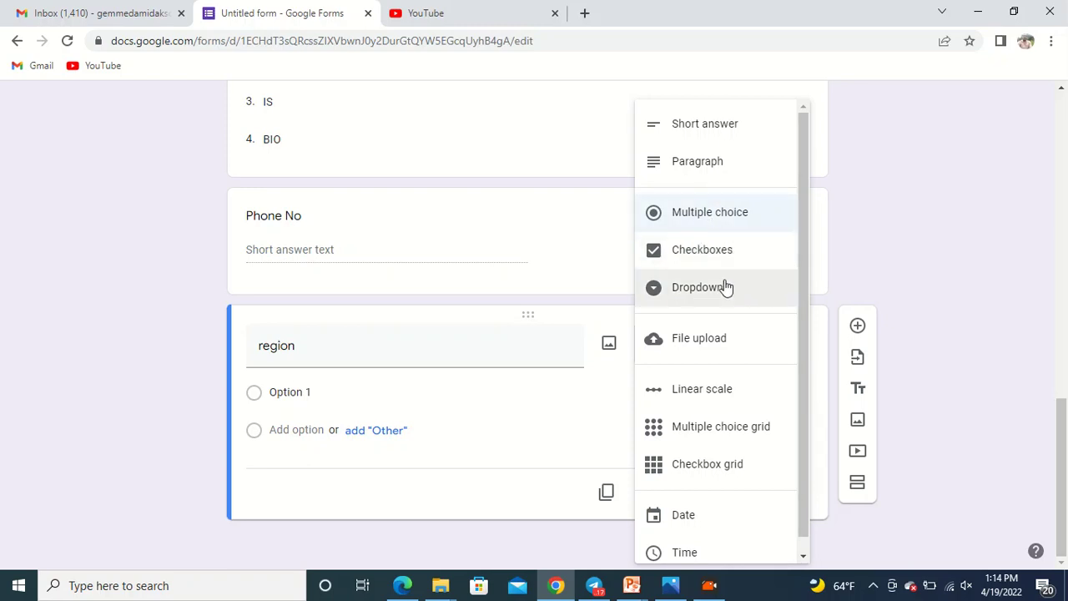
pyautogui.click(691, 124)
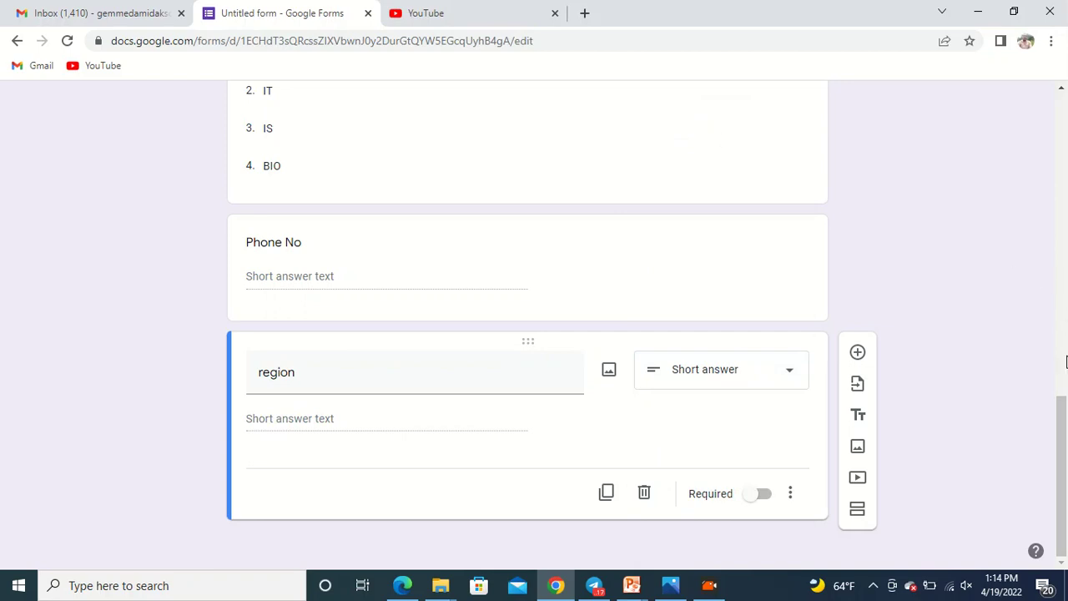
# - Add a ninth question titled "city/town" below region and set its answer type to Short answer
pyautogui.click(858, 354)
pyautogui.write('city/town')
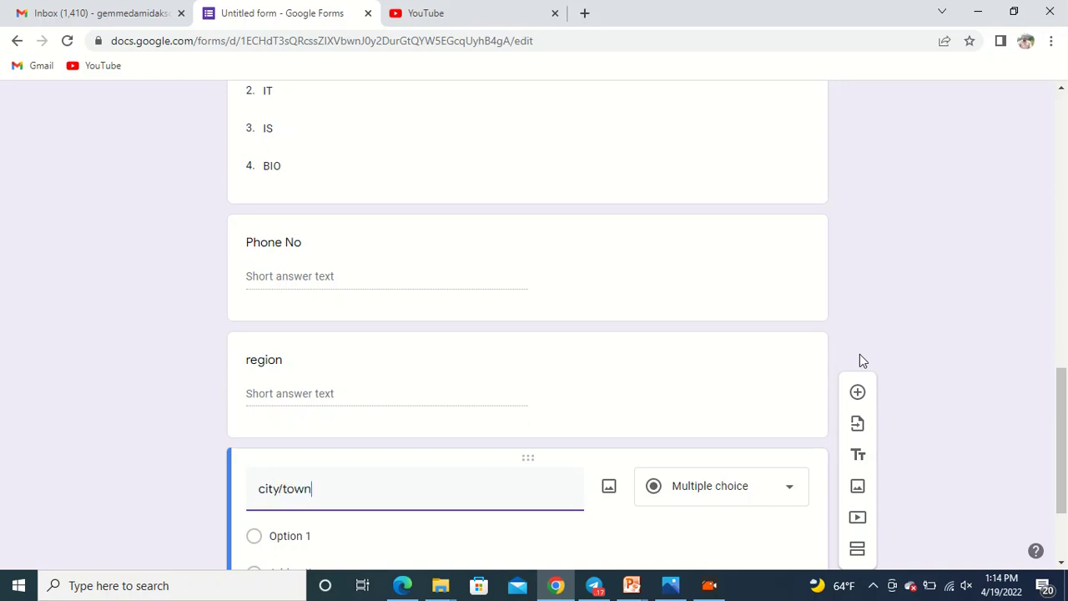
pyautogui.moveTo(1063, 384); pyautogui.dragTo(1067, 438)
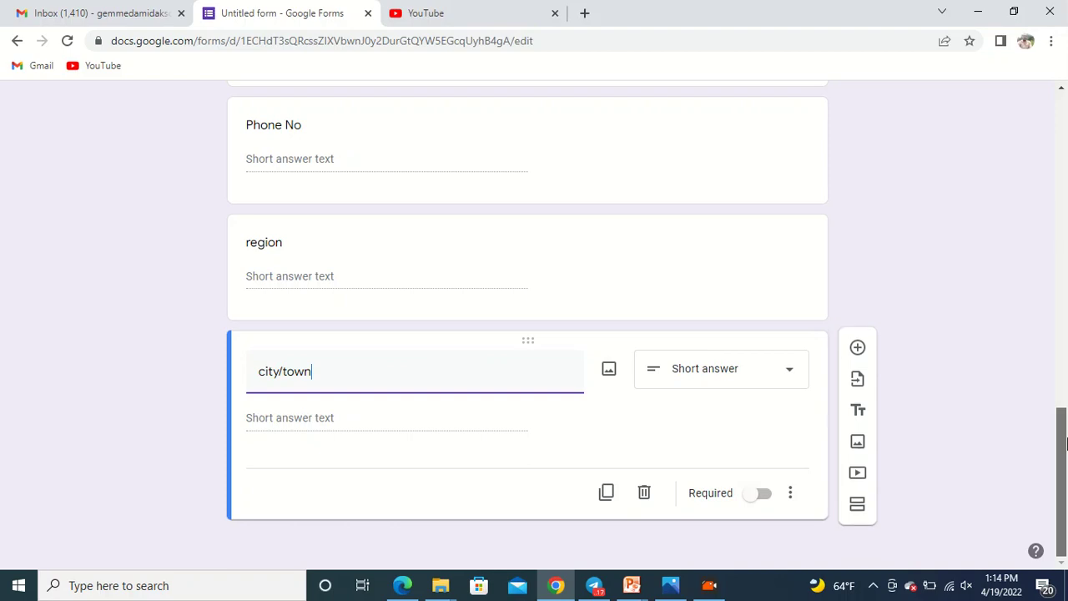
pyautogui.click(674, 368)
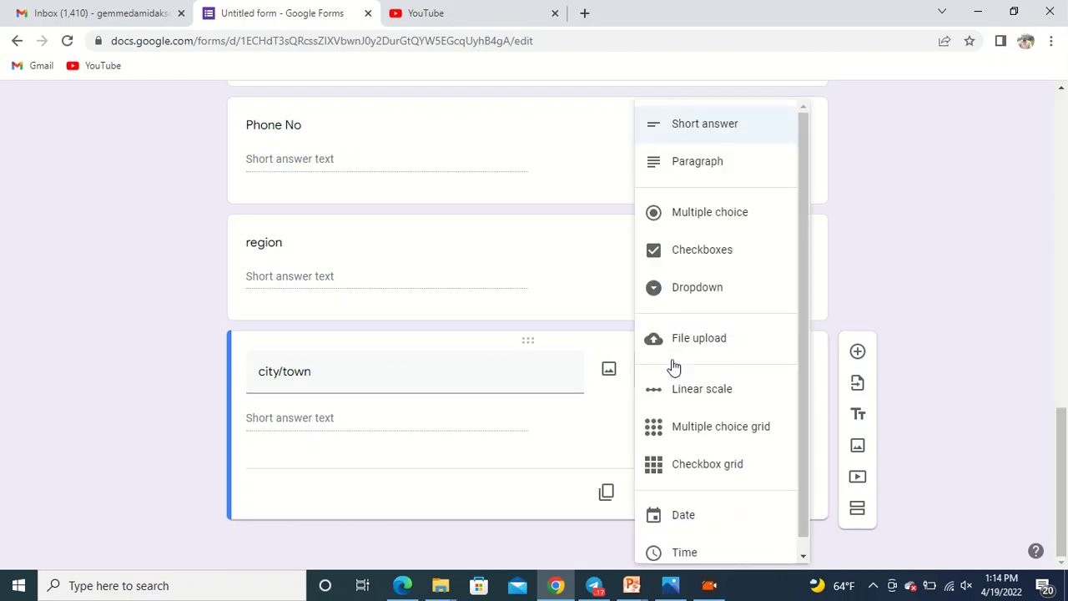
pyautogui.click(725, 129)
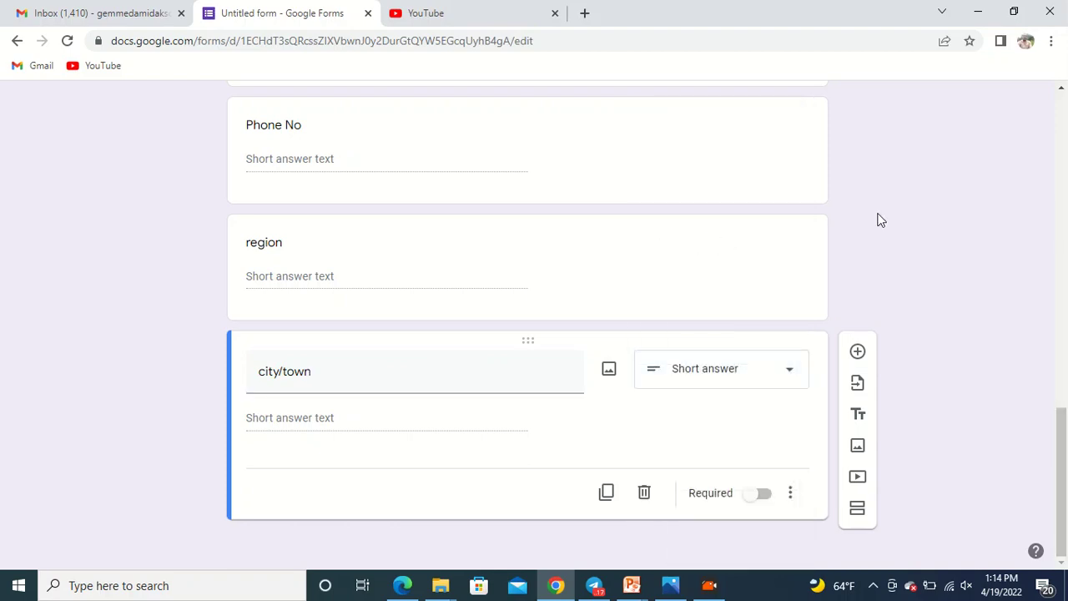
# - Make the Name and Father Name questions at the start of the form required
pyautogui.moveTo(1064, 434); pyautogui.dragTo(1016, 126)
pyautogui.scroll(1, 1022, 143)
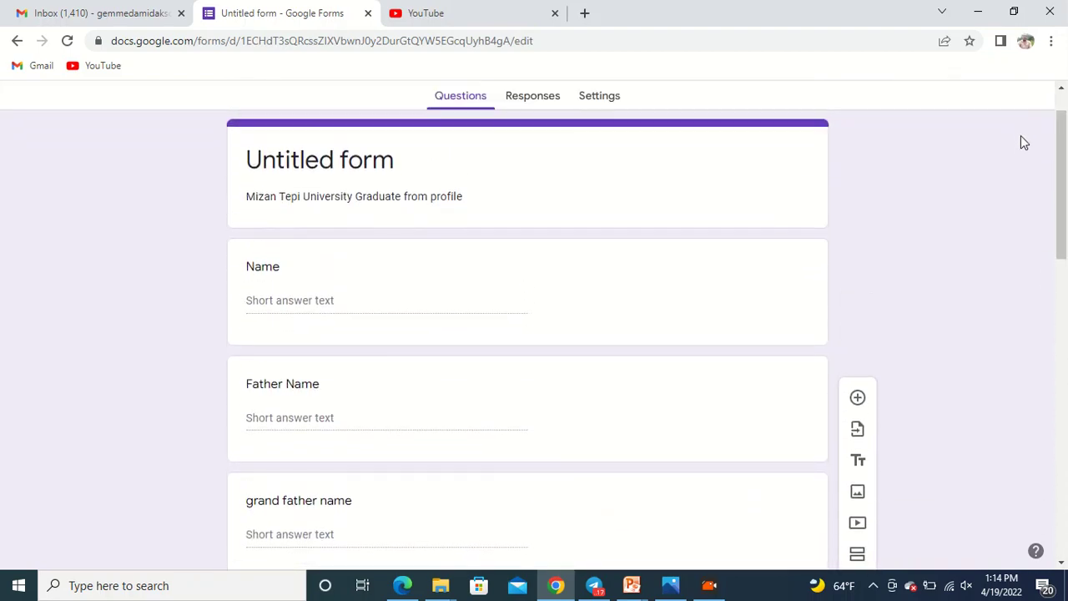
pyautogui.click(422, 291)
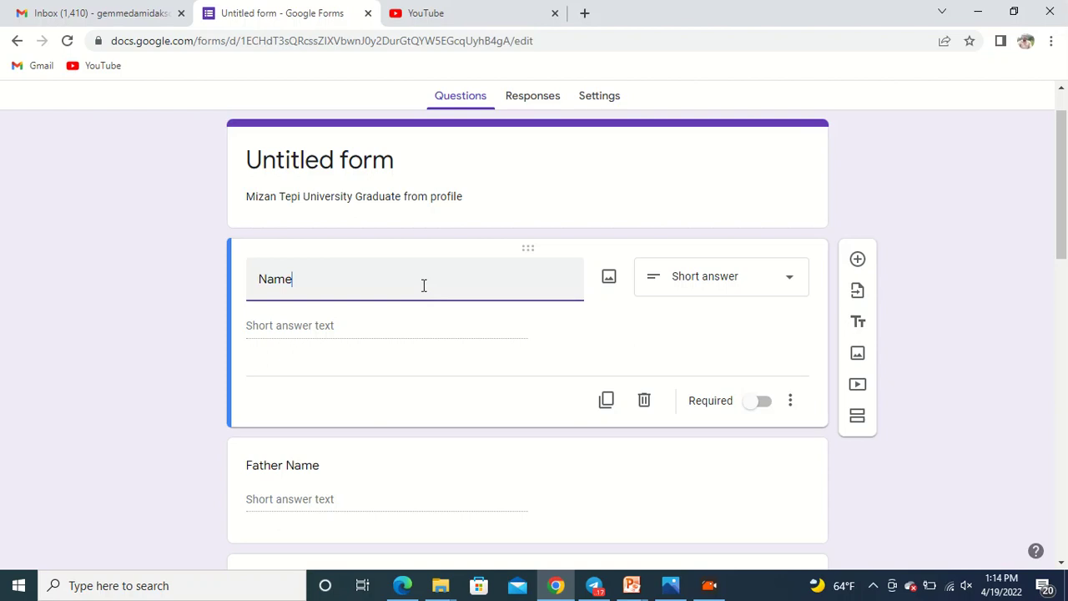
pyautogui.click(763, 402)
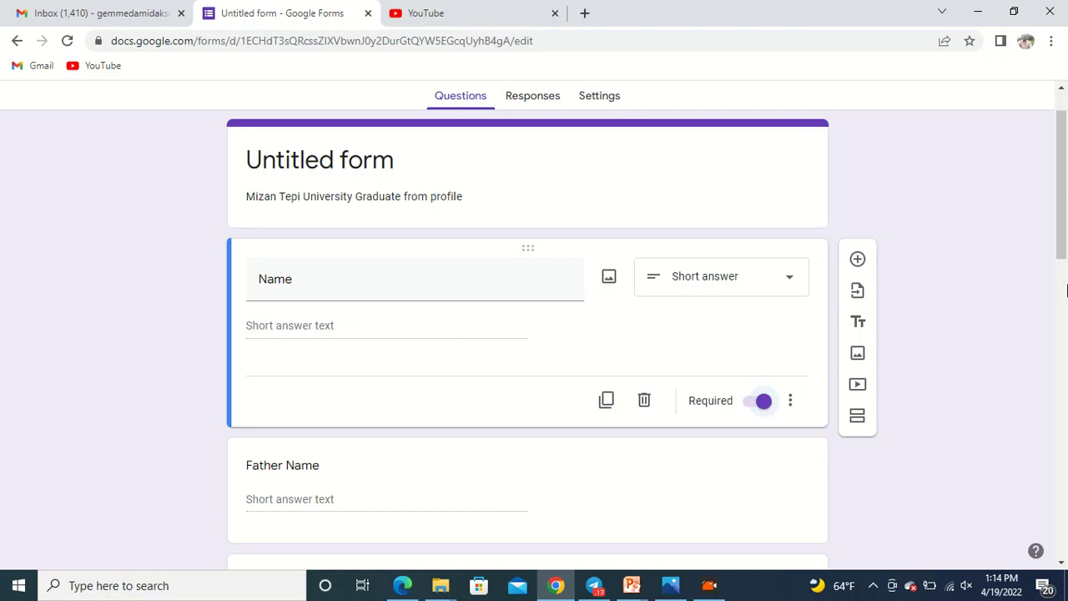
pyautogui.moveTo(1066, 188); pyautogui.dragTo(1066, 251)
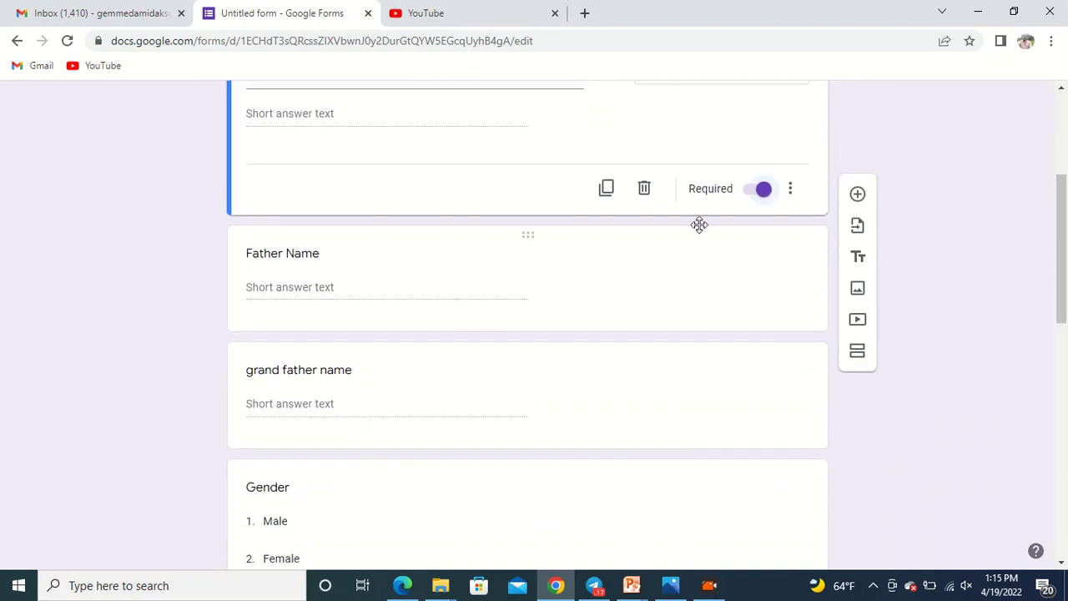
pyautogui.click(574, 292)
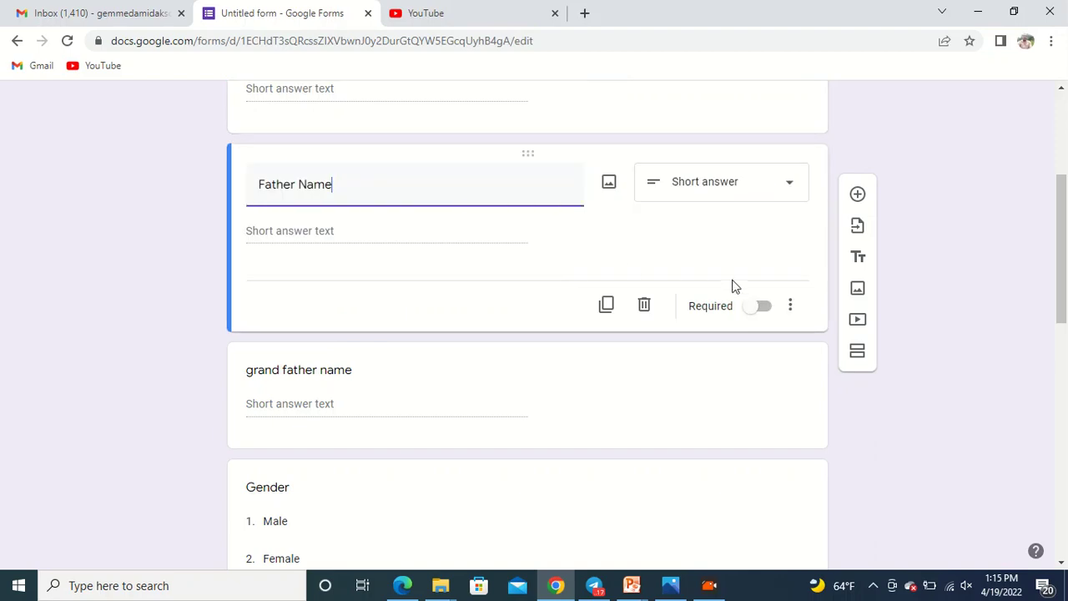
pyautogui.click(763, 306)
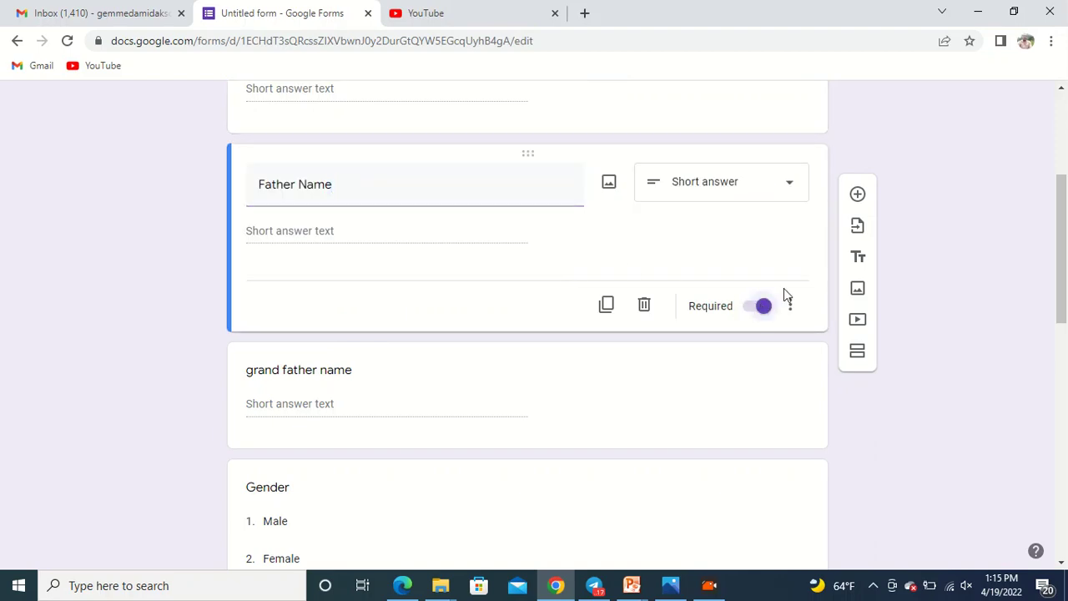
# - Make the grand father name and Gender questions required
pyautogui.scroll(-2, 1061, 202)
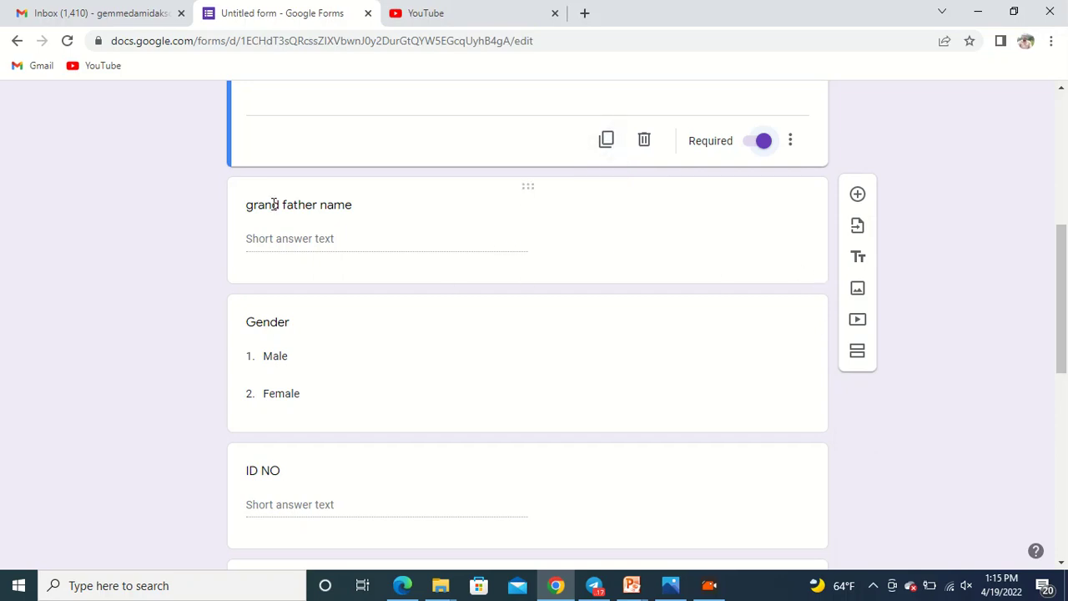
pyautogui.click(439, 254)
pyautogui.click(781, 253)
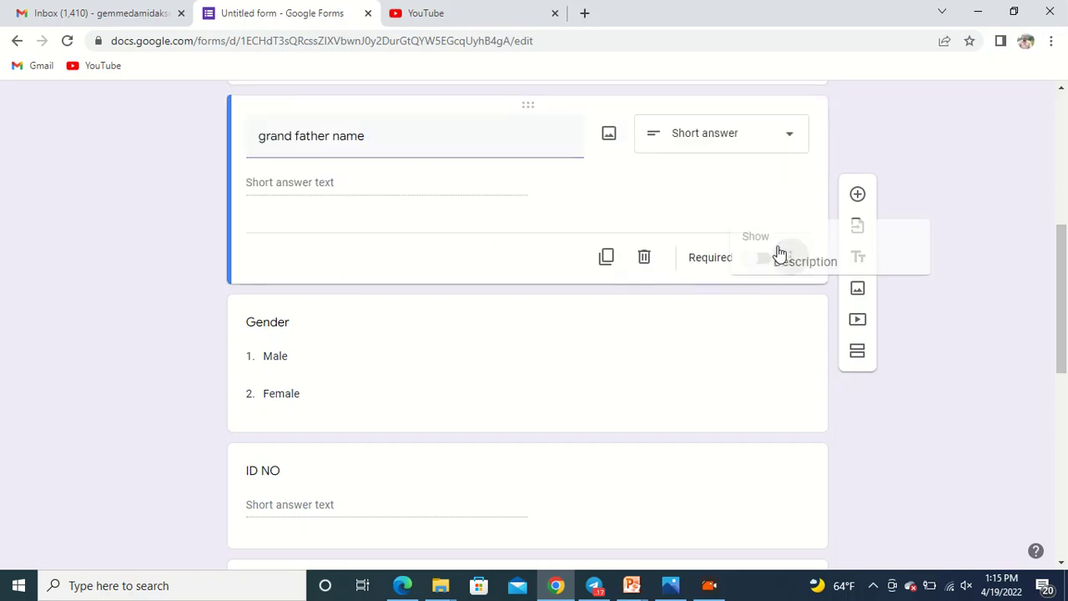
pyautogui.click(471, 217)
pyautogui.click(758, 258)
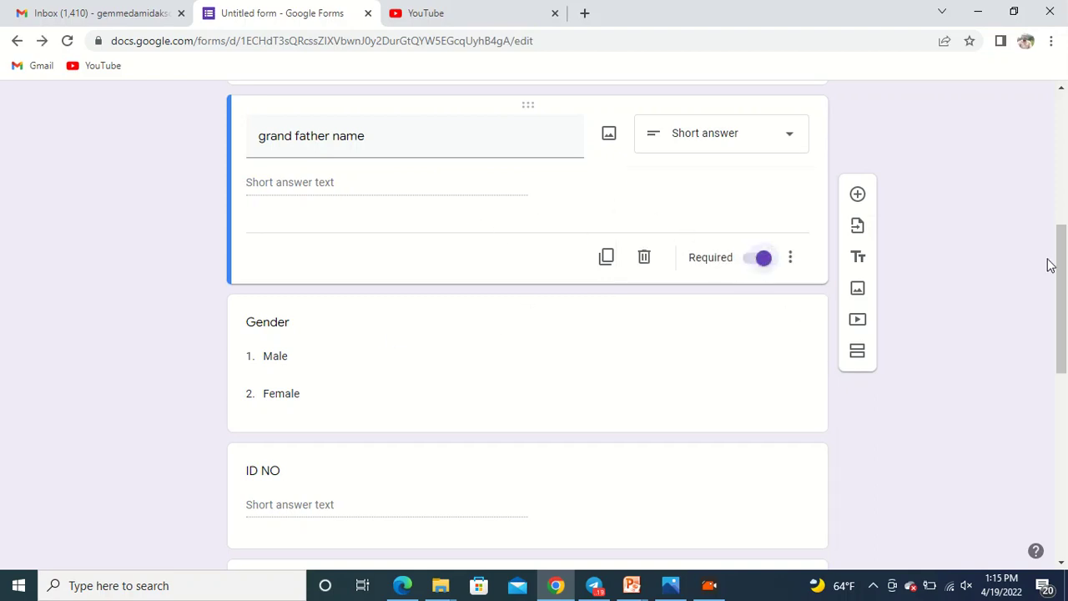
pyautogui.moveTo(1049, 262); pyautogui.dragTo(1049, 328)
pyautogui.click(634, 158)
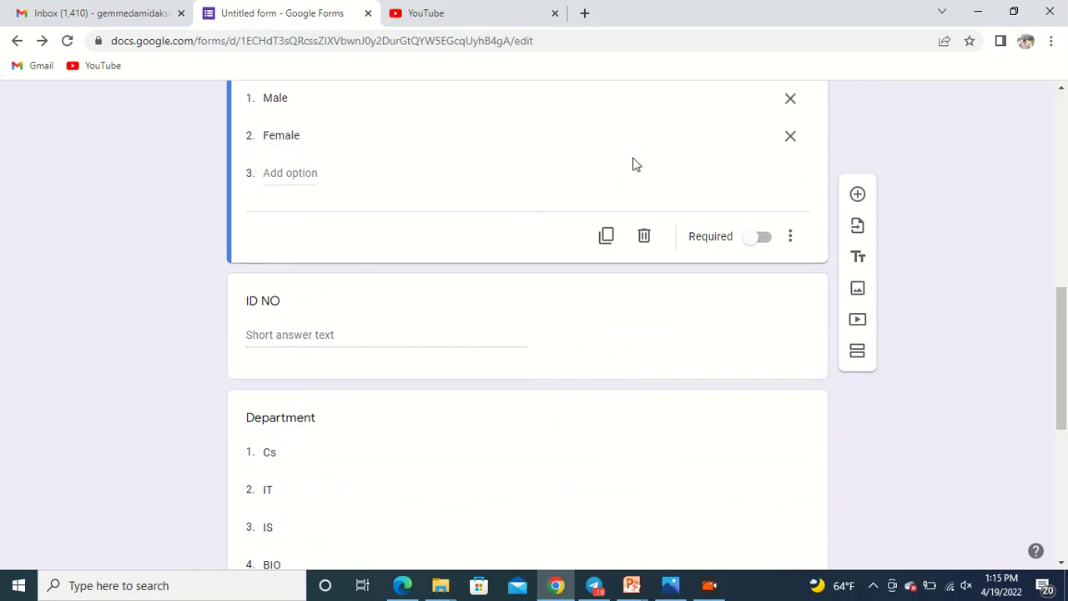
pyautogui.click(762, 238)
# - Make the ID NO question required
pyautogui.moveTo(1063, 327); pyautogui.dragTo(1064, 377)
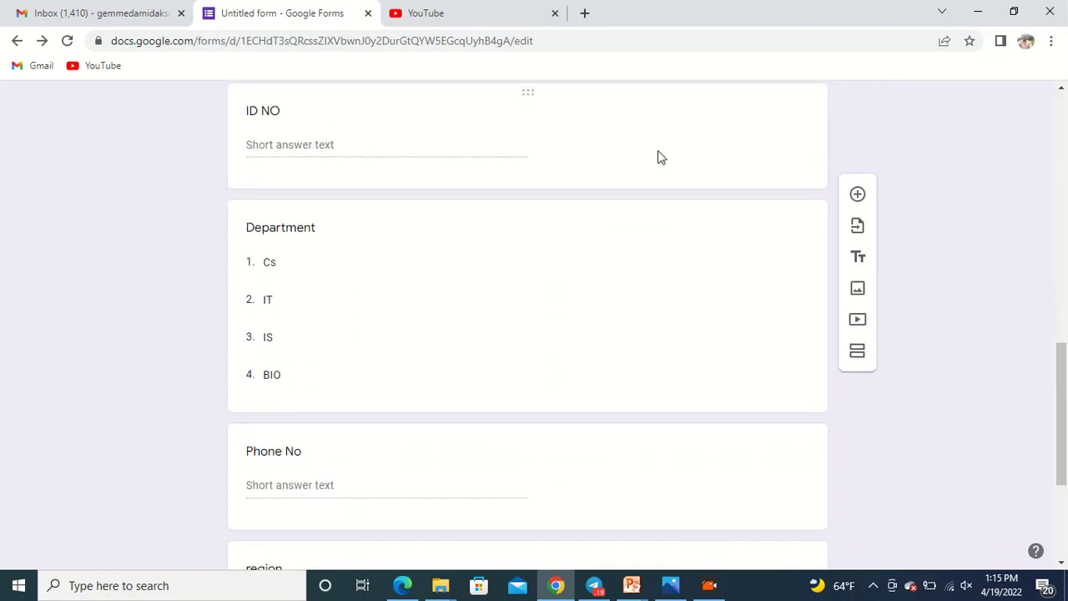
pyautogui.click(658, 150)
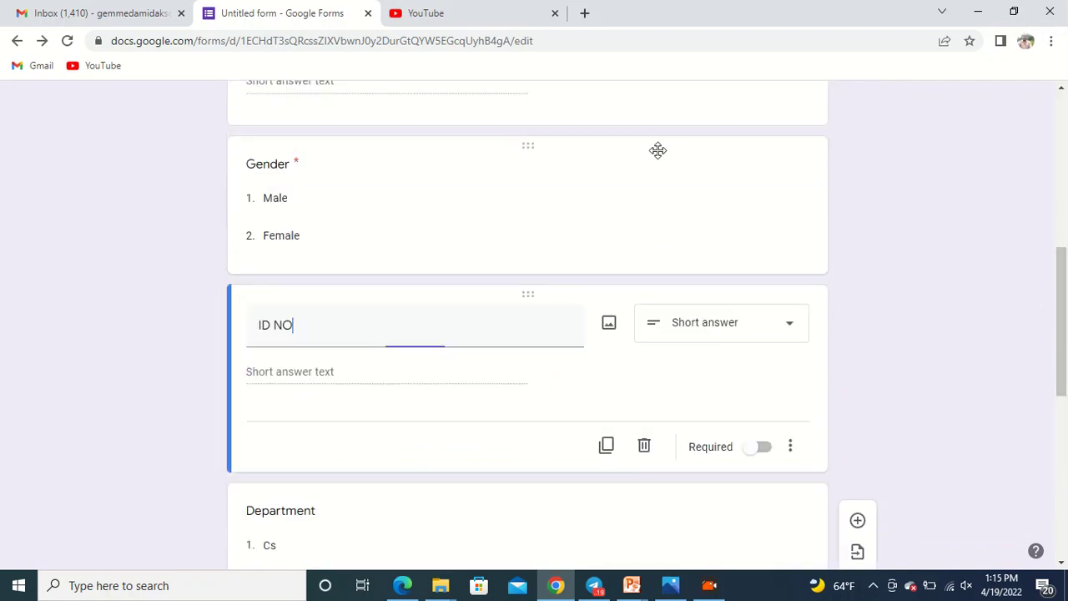
pyautogui.click(763, 448)
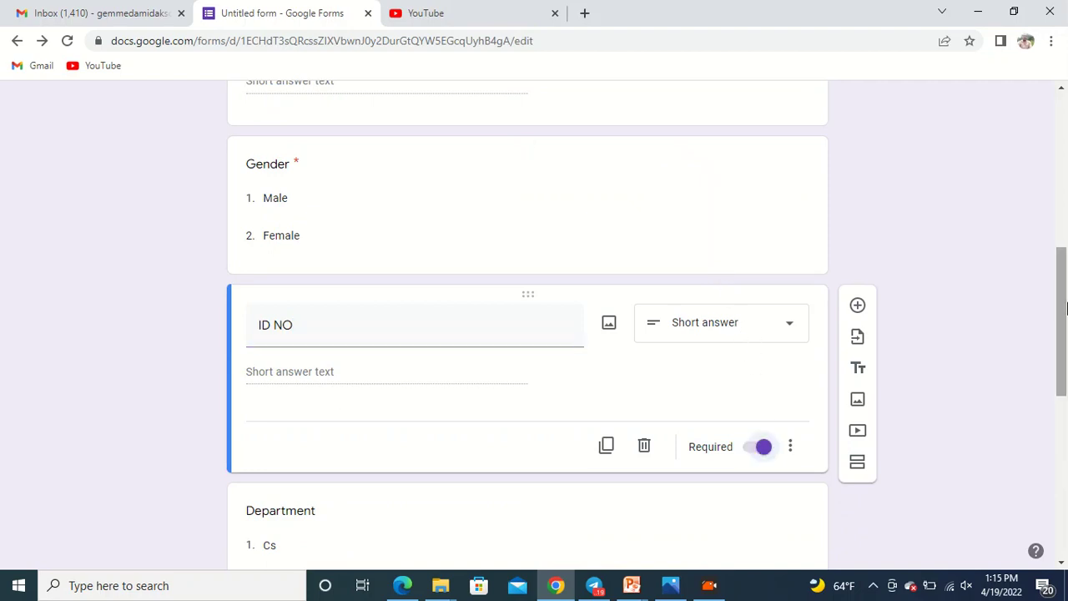
pyautogui.moveTo(1061, 278); pyautogui.dragTo(1065, 316)
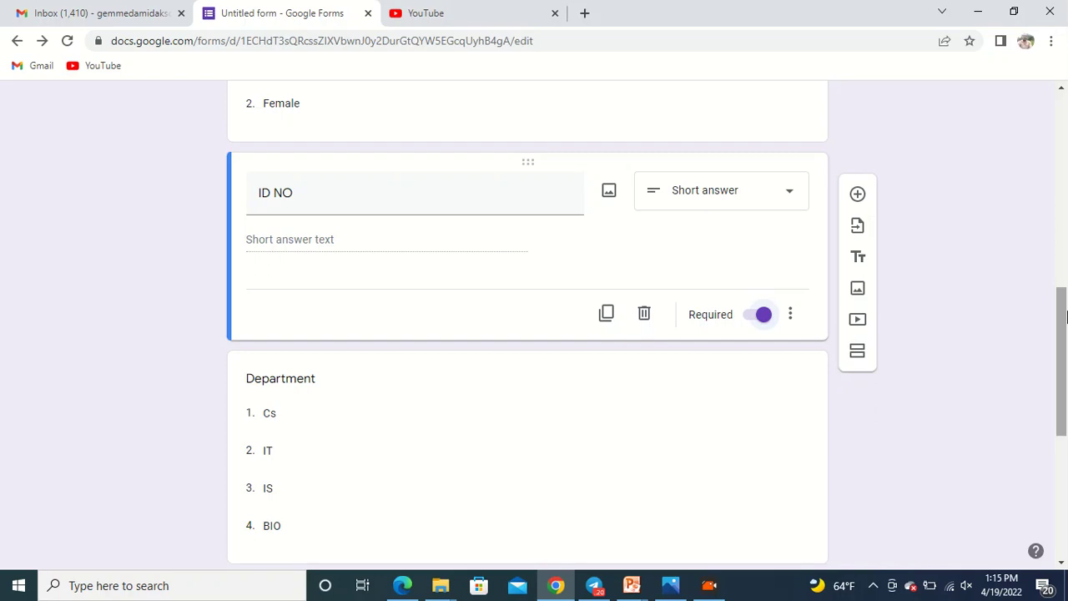
# - Start sending the form, enter two contacts' e-mail addresses as recipients, and bring up and select the form's shareable link
pyautogui.moveTo(1065, 316); pyautogui.dragTo(1035, 225)
pyautogui.scroll(5, 1035, 226)
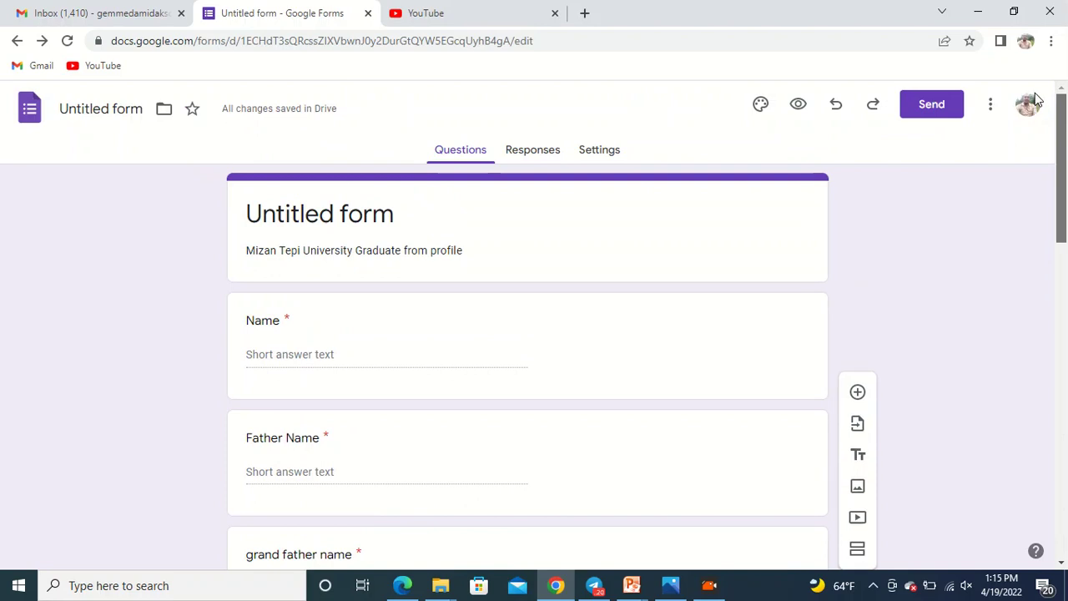
pyautogui.click(927, 114)
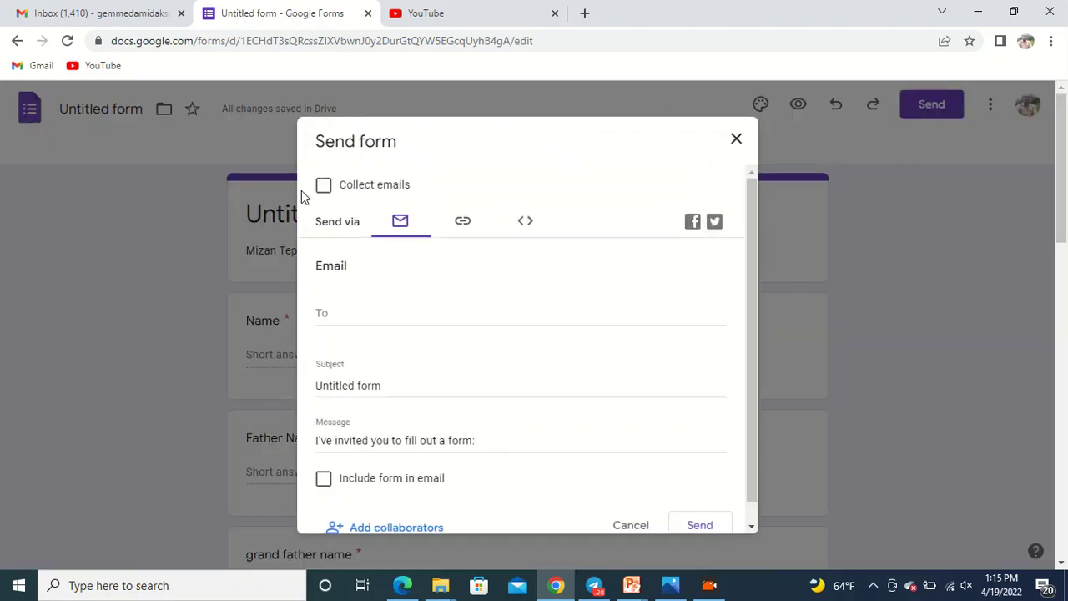
pyautogui.click(347, 323)
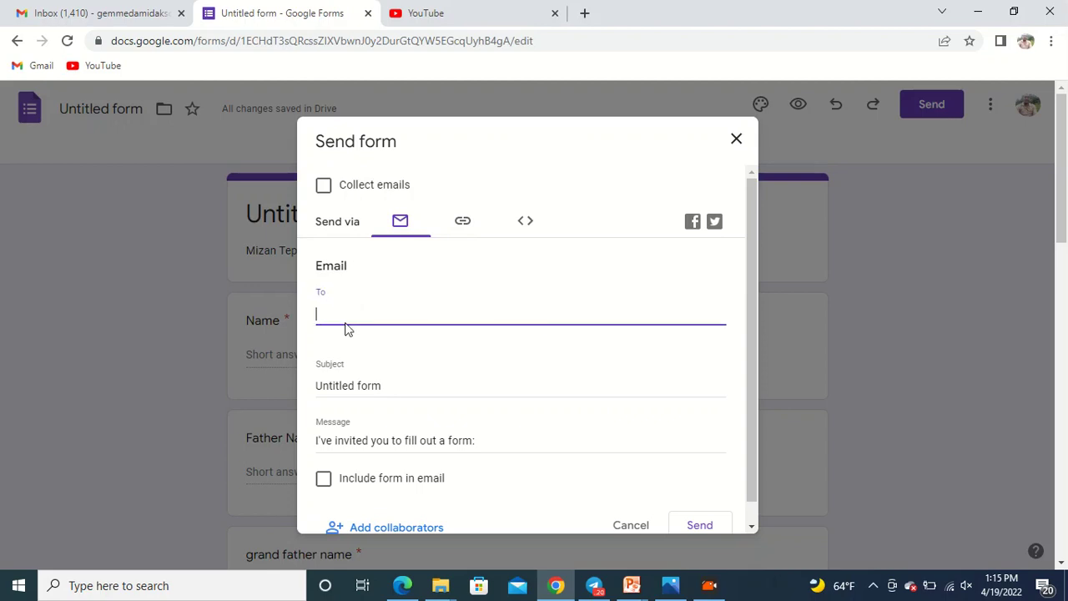
pyautogui.write('gemeda')
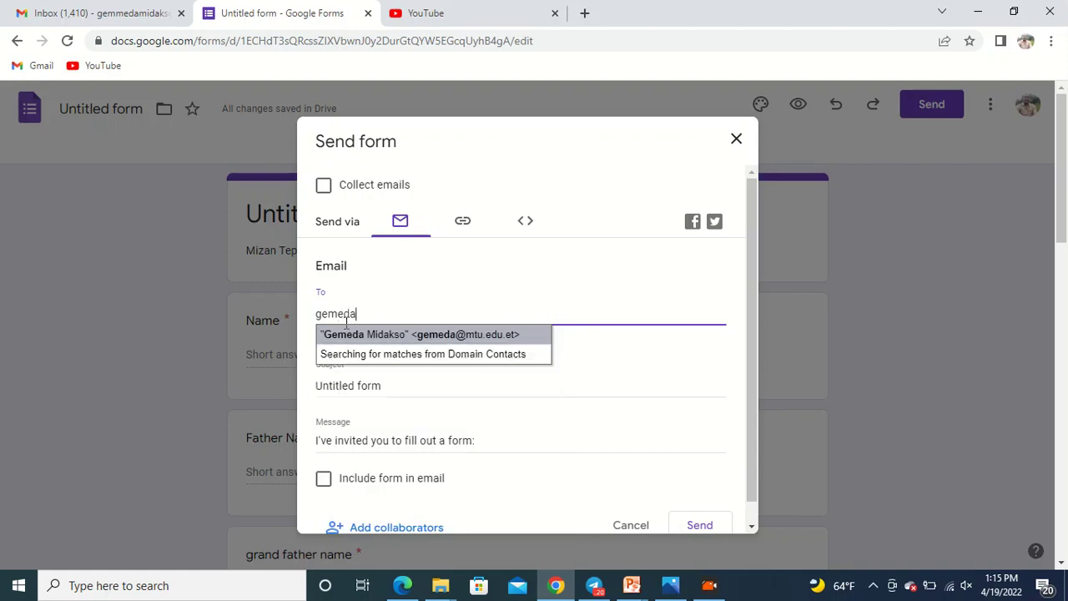
pyautogui.press('Return')
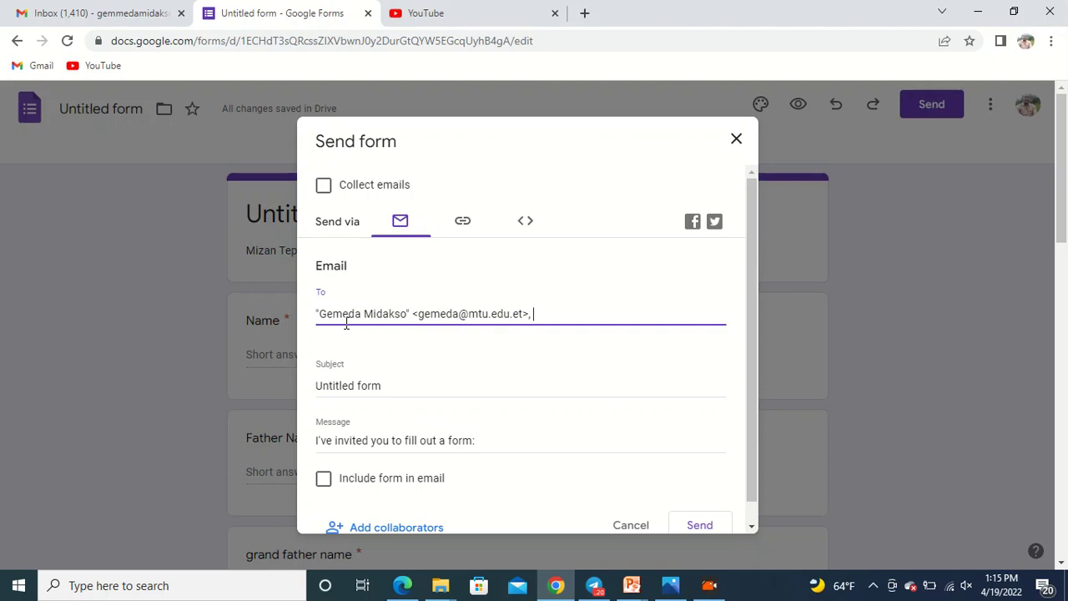
pyautogui.write('zi')
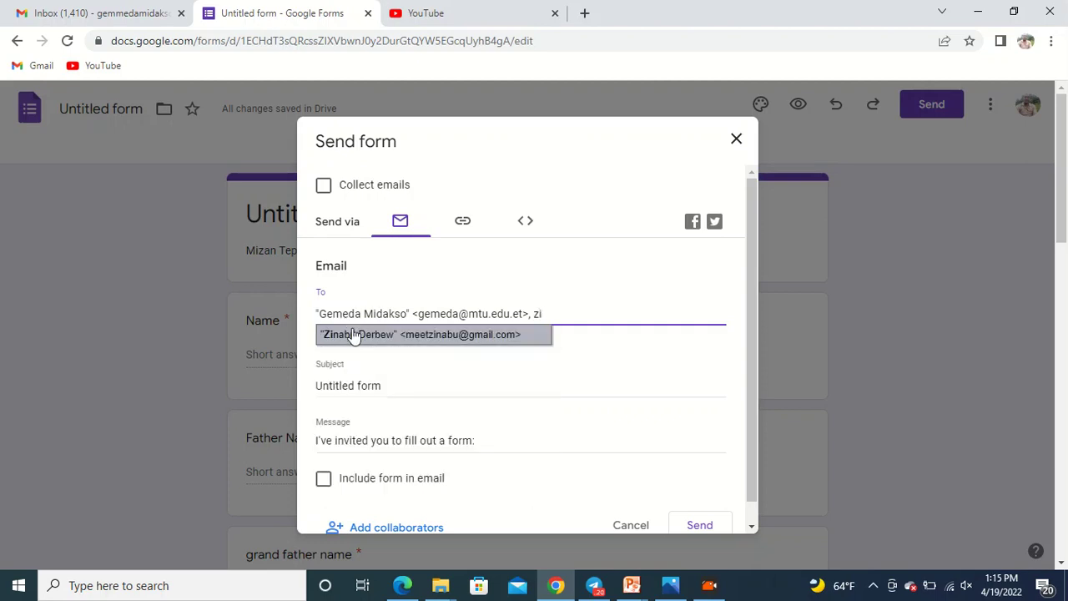
pyautogui.click(373, 336)
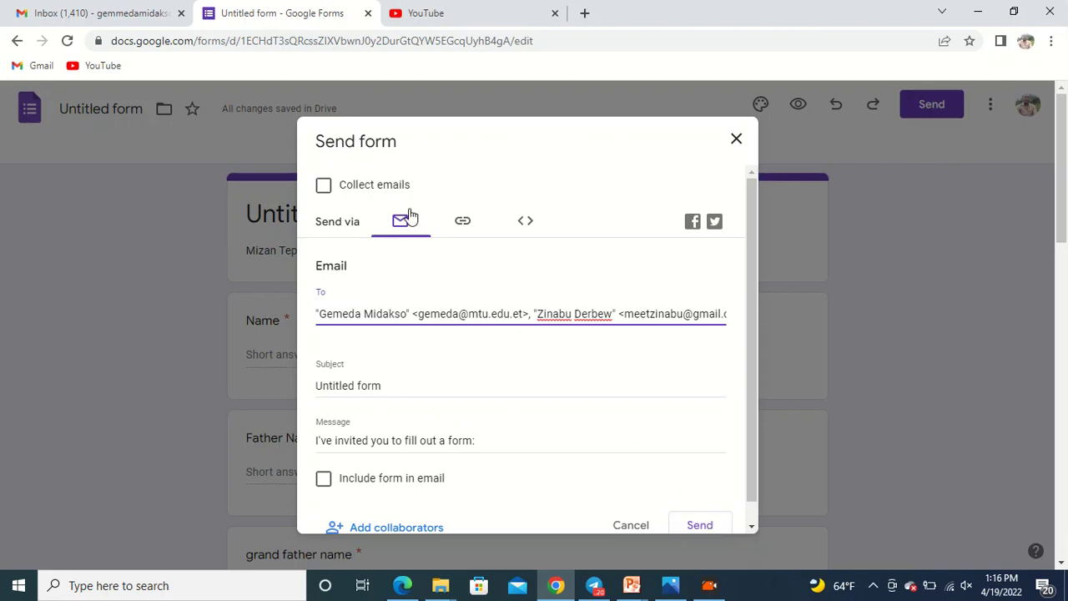
pyautogui.click(457, 228)
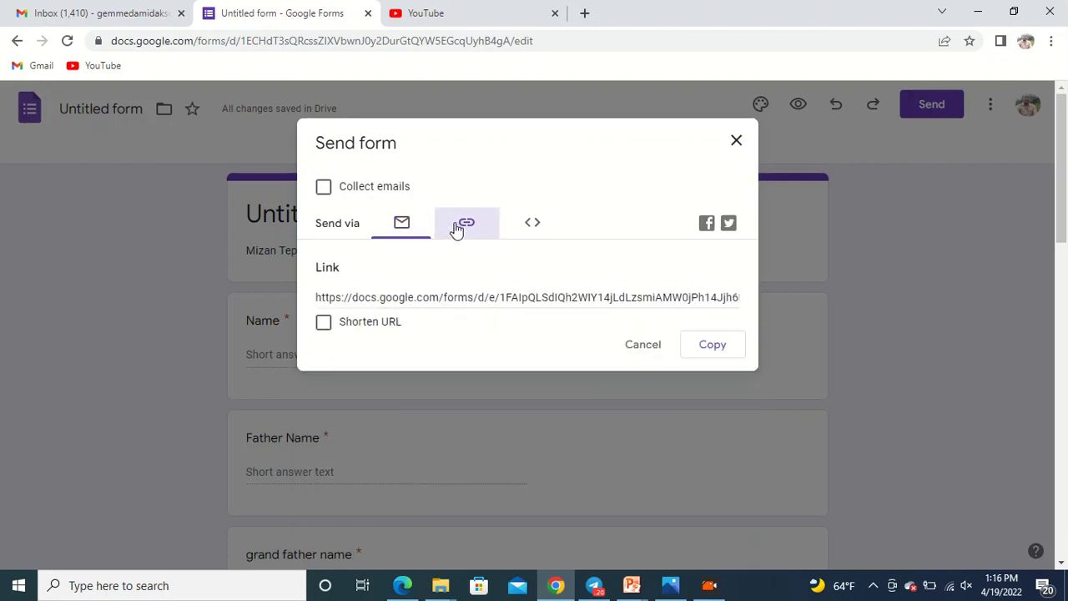
pyautogui.click(535, 300)
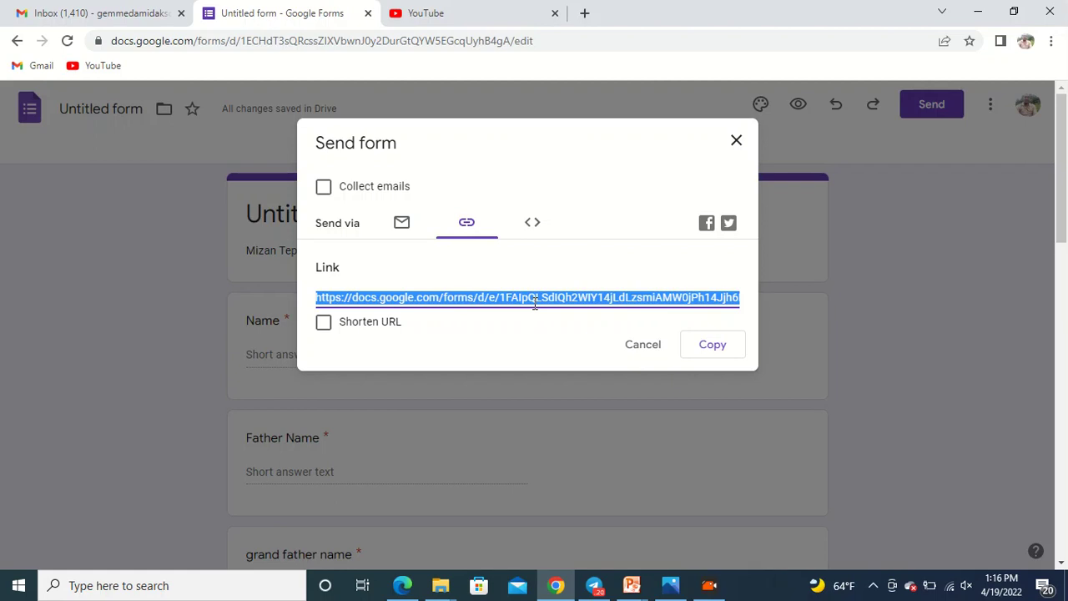
# - Switch to Telegram, search for "4th" and open the 4th year 2k14GC group at its latest messages
pyautogui.click(596, 586)
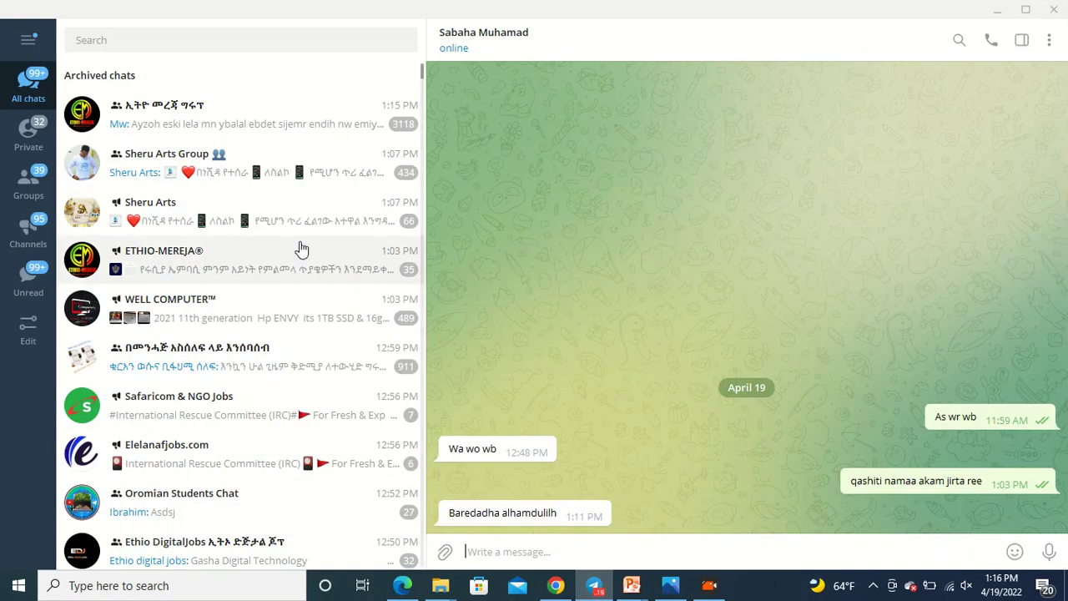
pyautogui.click(202, 43)
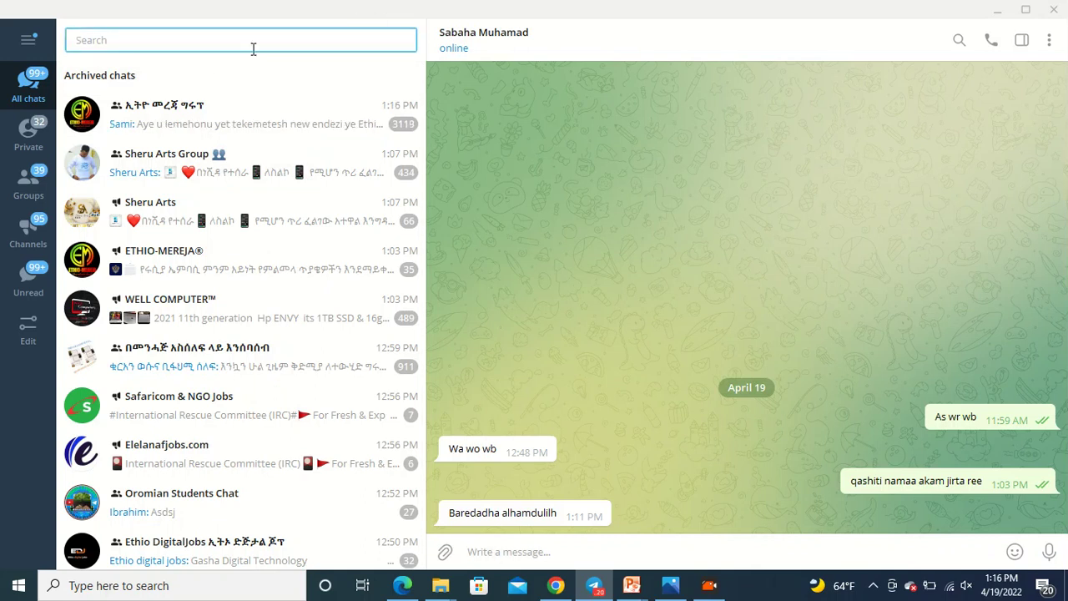
pyautogui.write('4th')
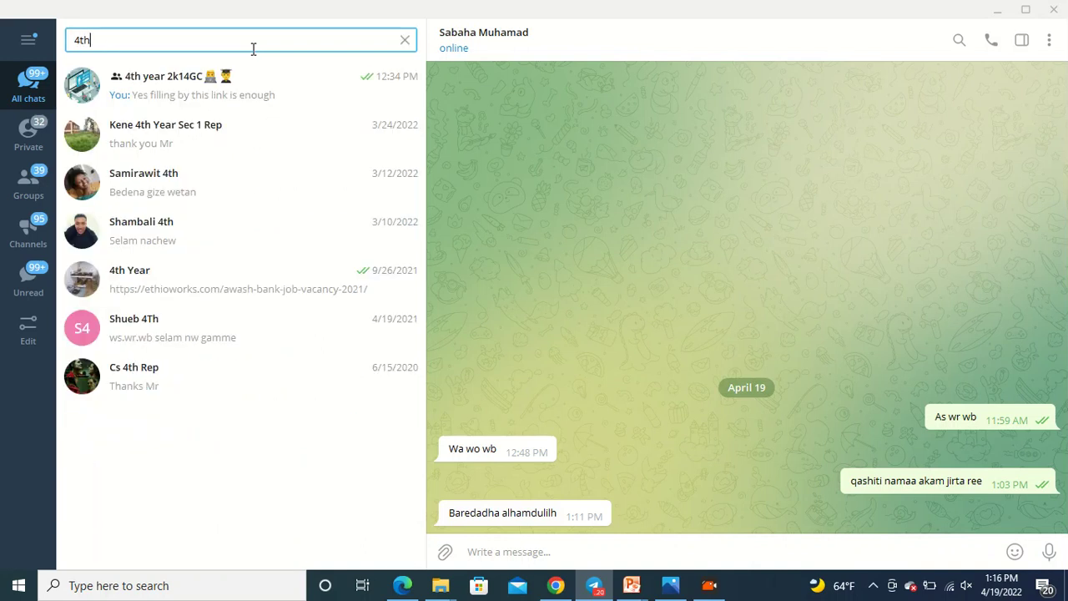
pyautogui.click(251, 100)
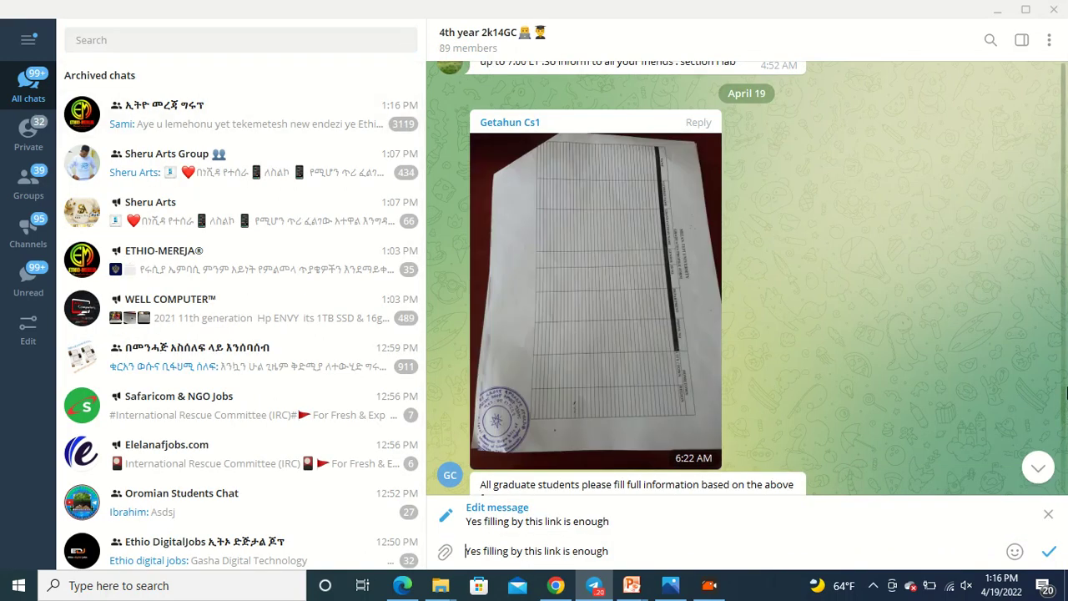
pyautogui.moveTo(1063, 259); pyautogui.dragTo(1067, 451)
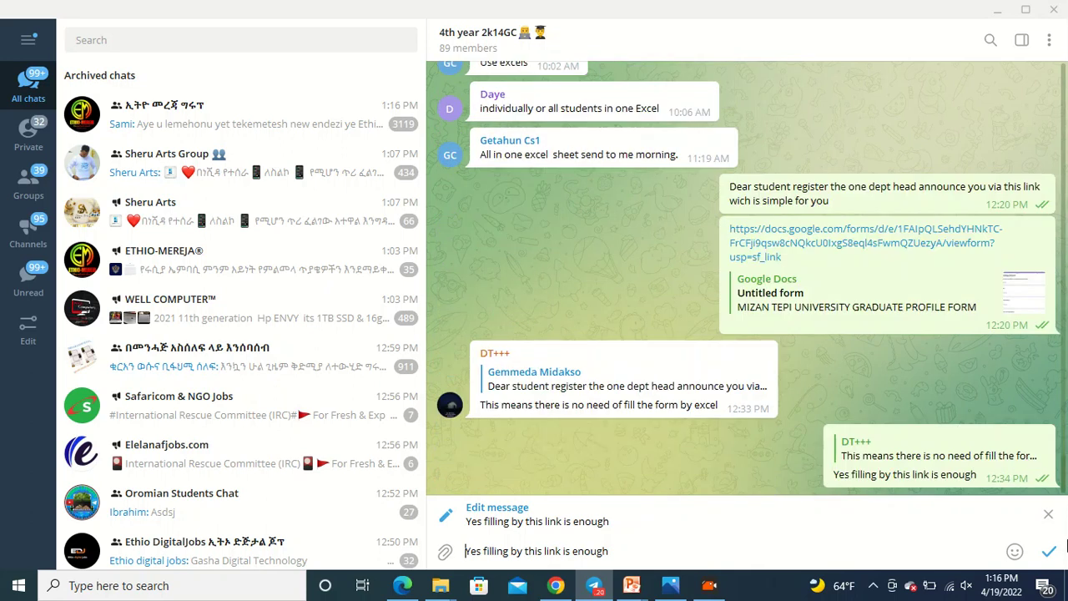
# - Open the Google Forms link shared in the group chat, look through the form and try to submit it without any answers
pyautogui.click(838, 236)
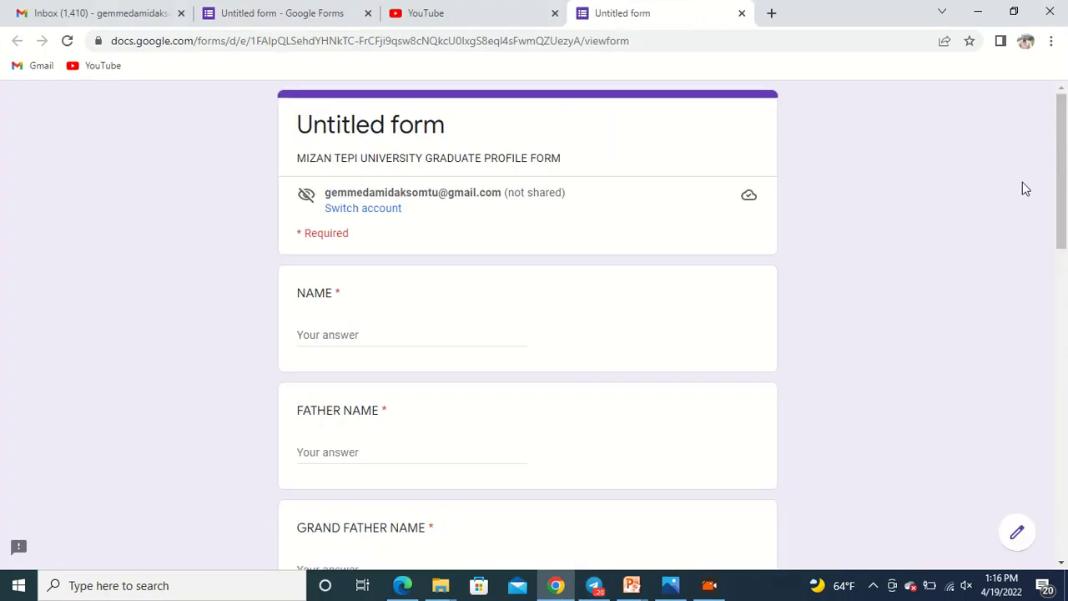
pyautogui.moveTo(1063, 167); pyautogui.dragTo(1065, 445)
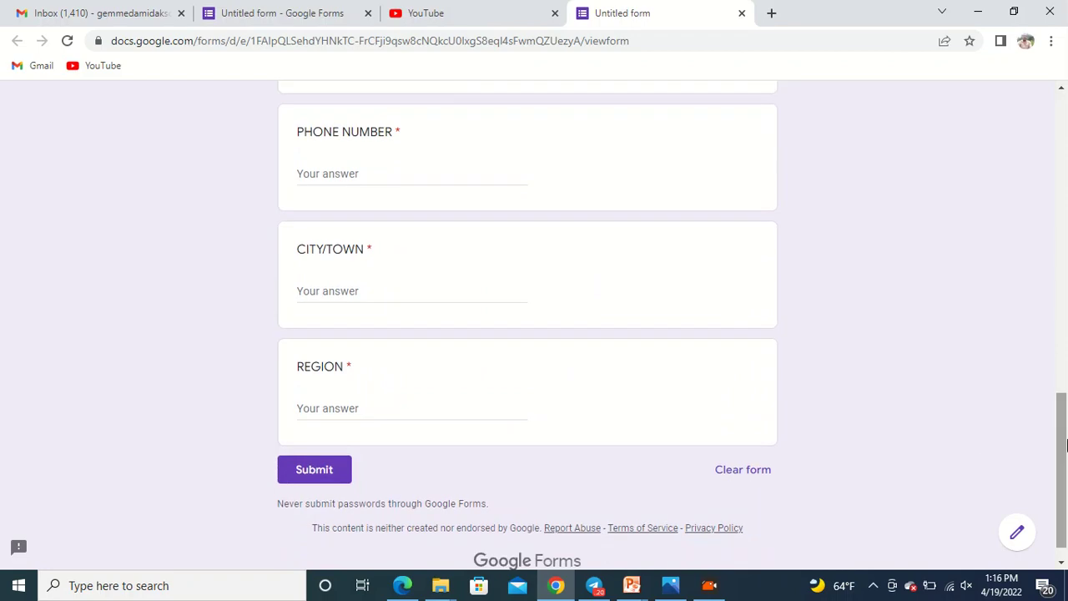
pyautogui.click(333, 472)
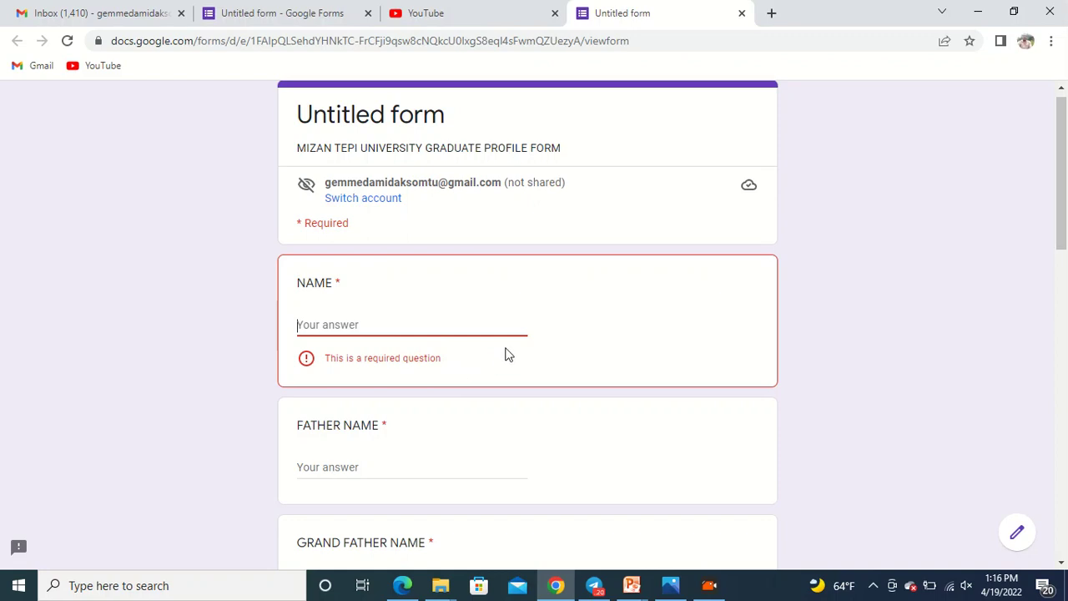
pyautogui.moveTo(1060, 194); pyautogui.dragTo(1065, 497)
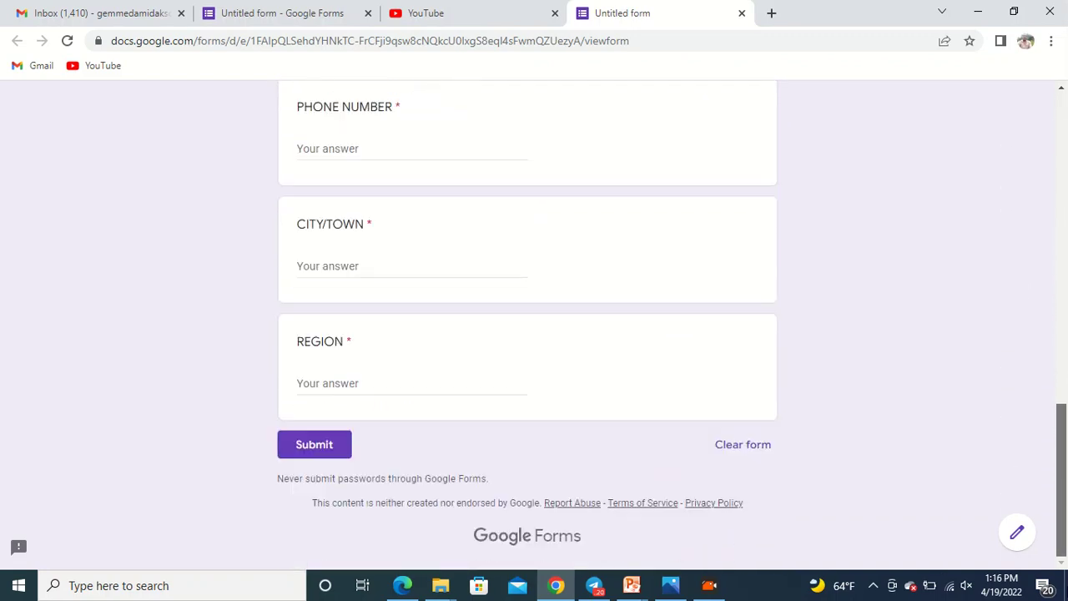